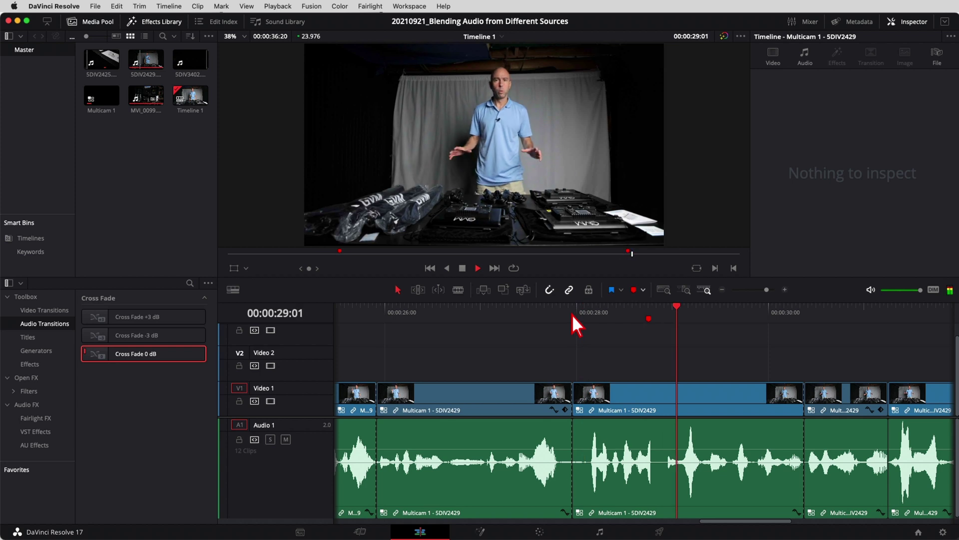
# Play the first multicam clip from 00:00:07:07 through the red marker to hear the audio dropout
pyautogui.click(580, 311)
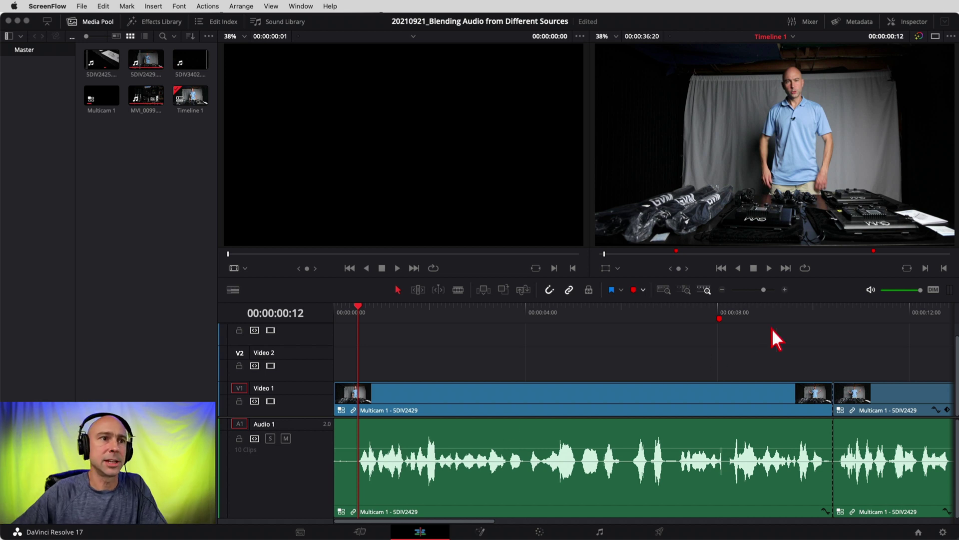
pyautogui.click(722, 290)
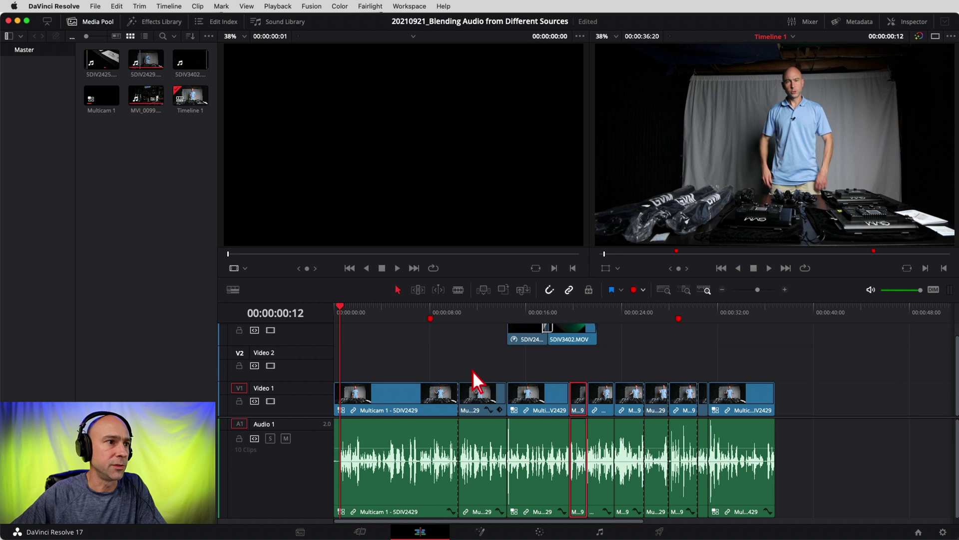
pyautogui.click(784, 289)
pyautogui.click(785, 290)
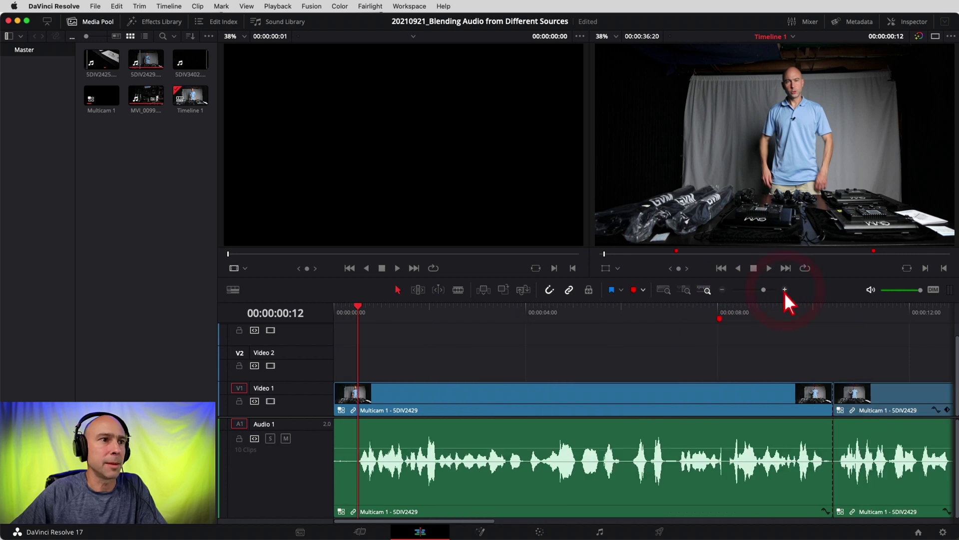
pyautogui.hscroll(3, 709, 370)
pyautogui.click(601, 316)
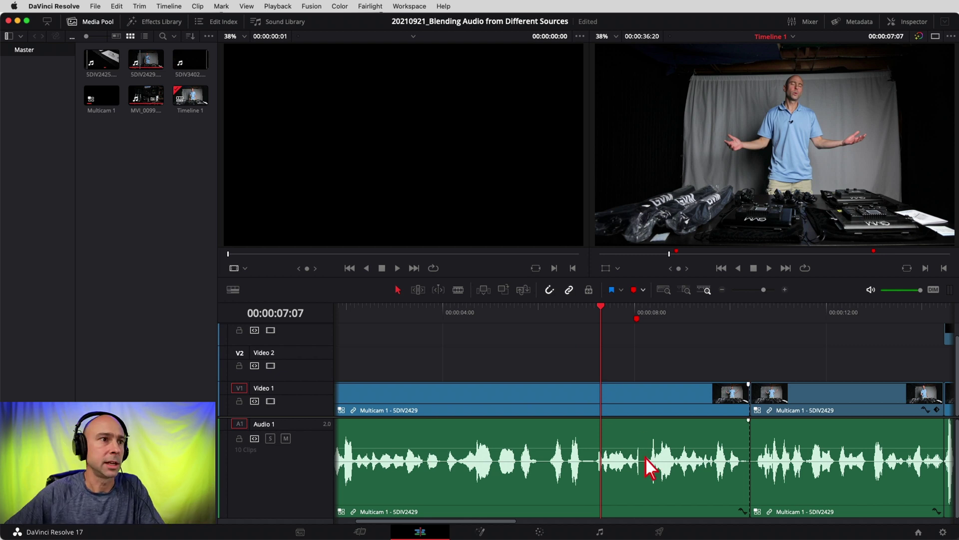
pyautogui.press('space')
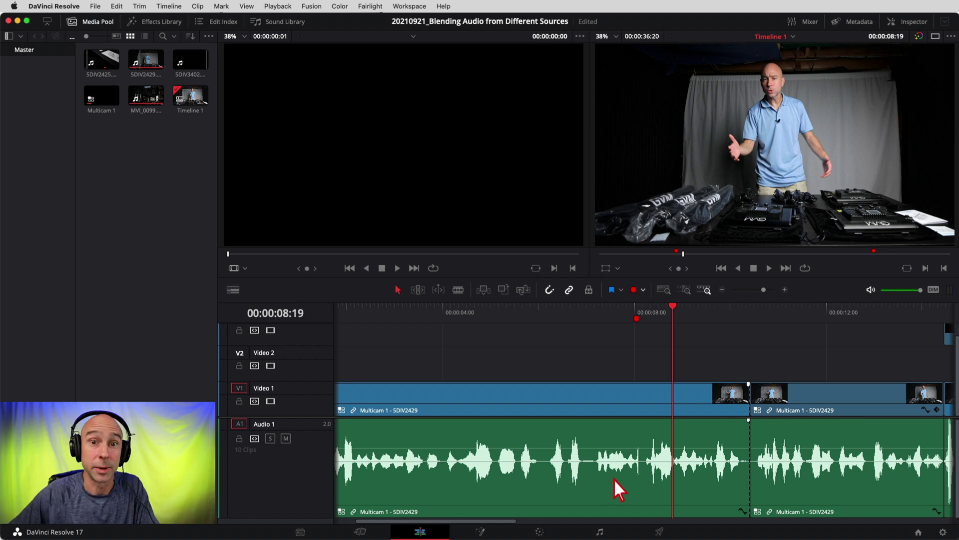
# Split the multicam clip at 00:00:08:02, one frame after Marker 1, where the silent gap in the audio starts
pyautogui.click(633, 315)
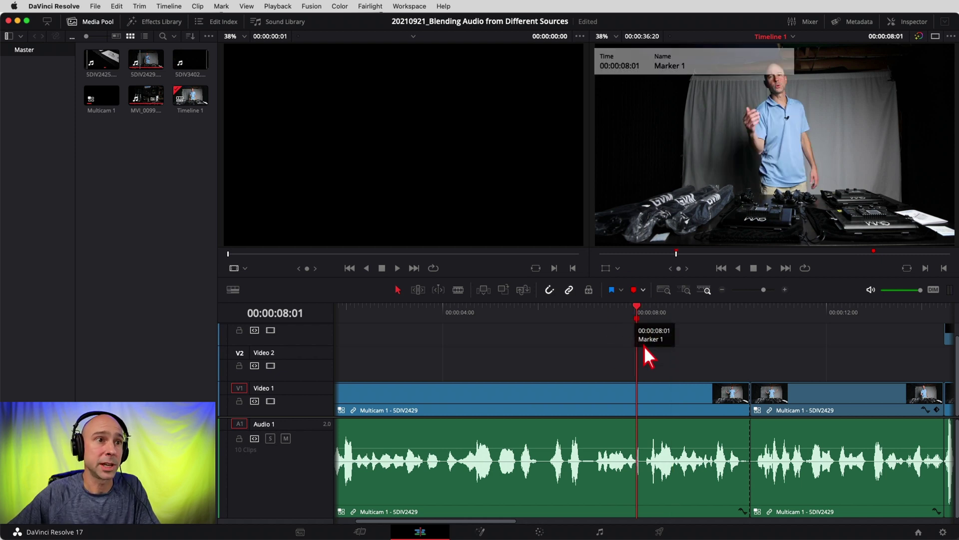
pyautogui.click(785, 289)
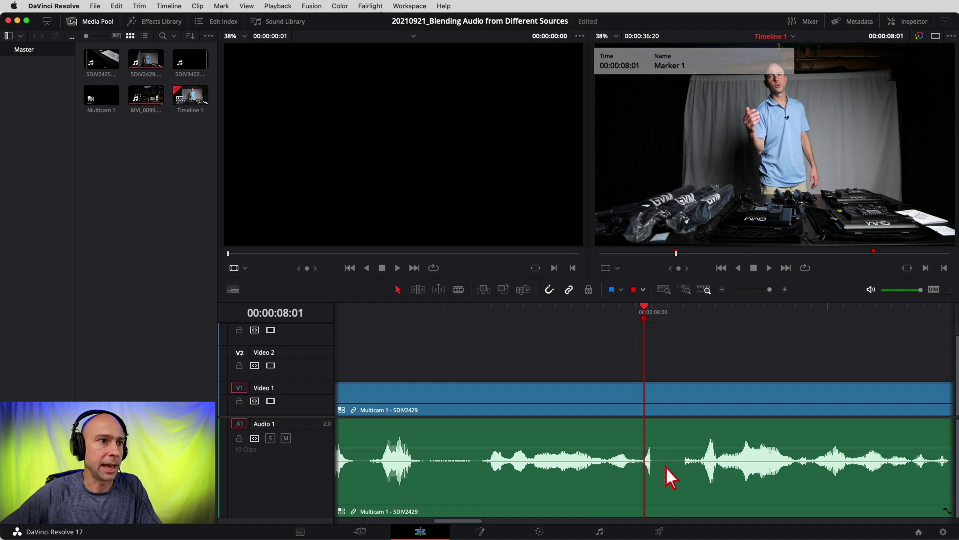
pyautogui.press('Right')
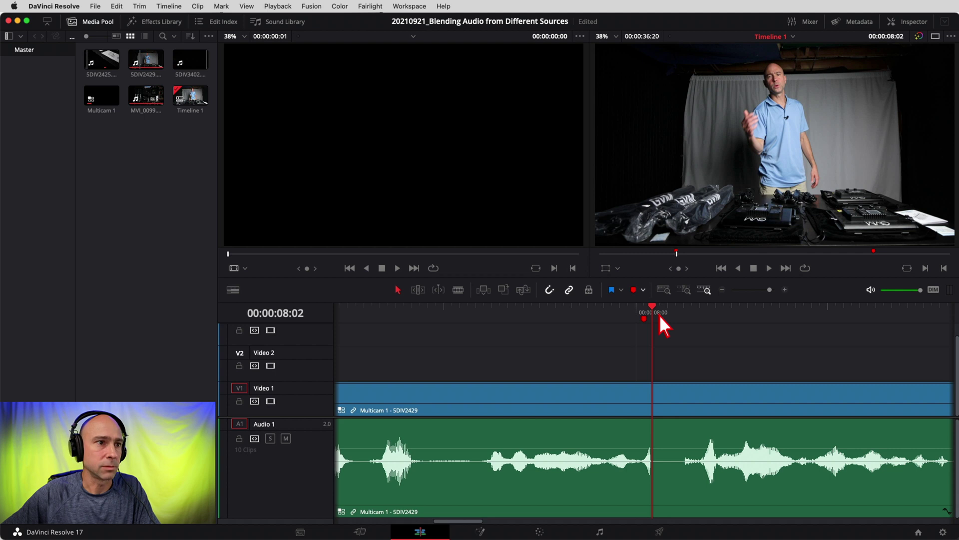
pyautogui.press('super+b')
# Split the multicam clip again at 00:00:08:06, where the audio resumes, to isolate the silent gap
pyautogui.moveTo(666, 311); pyautogui.dragTo(683, 316)
pyautogui.press('Right')
pyautogui.press('Left')
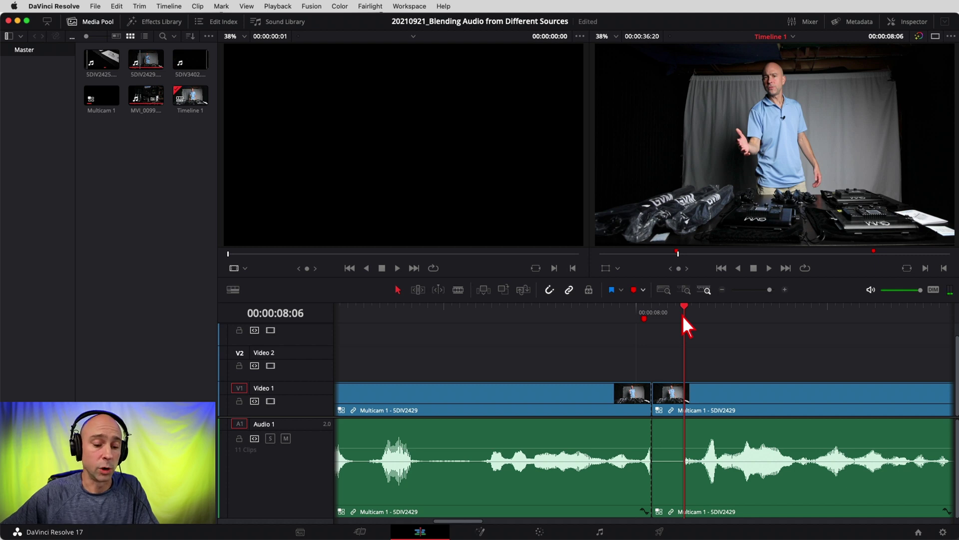
pyautogui.press('super+b')
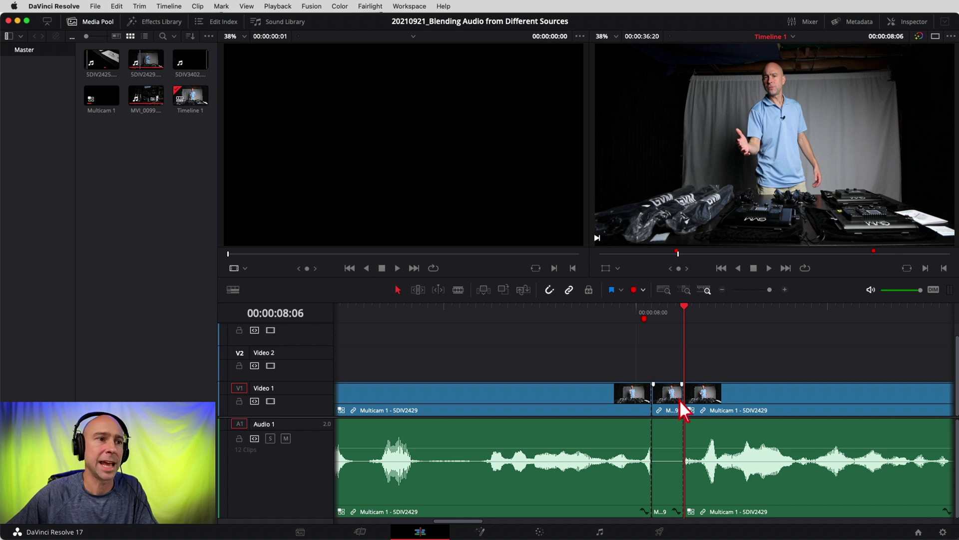
# Switch the isolated audio segment's multicam angle to MVI_0099 and play back the patched section
pyautogui.rightClick(665, 437)
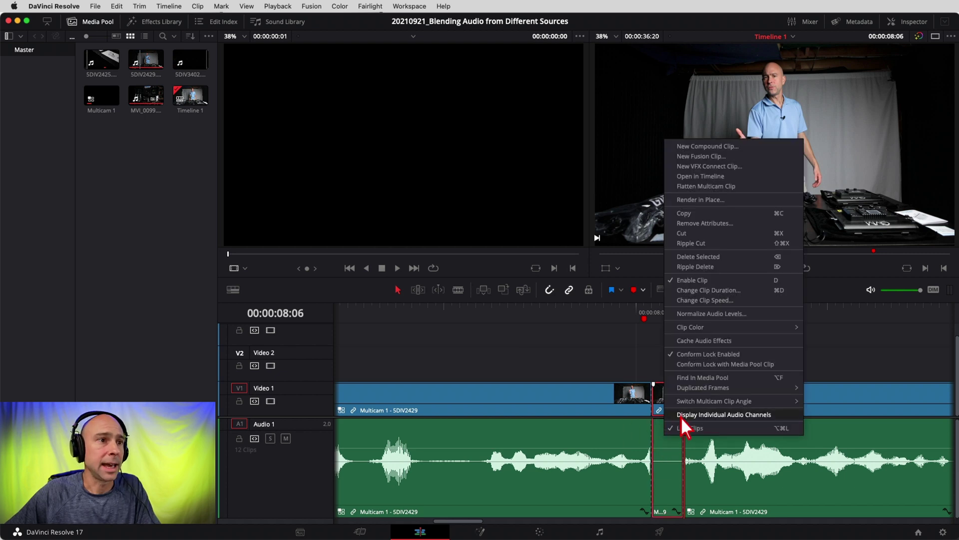
pyautogui.moveTo(684, 406)
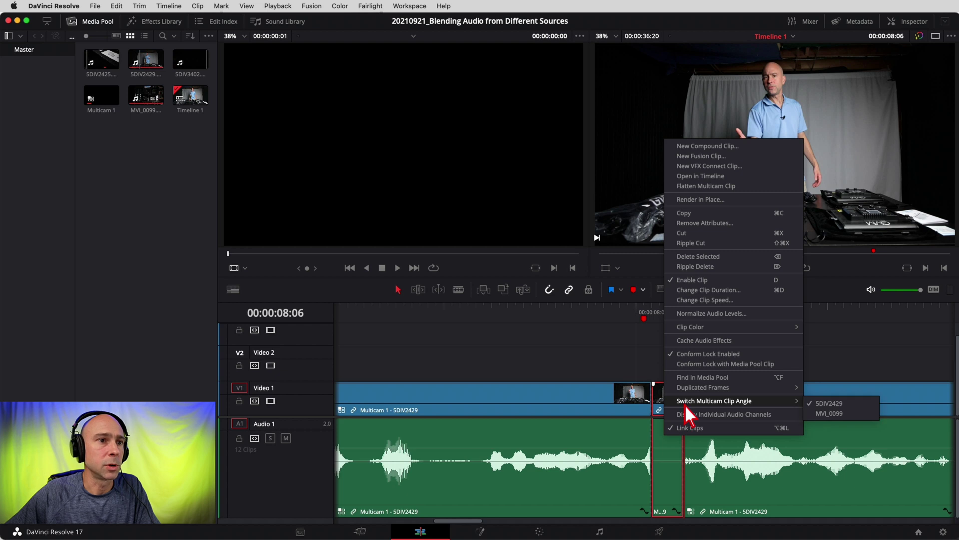
pyautogui.click(841, 415)
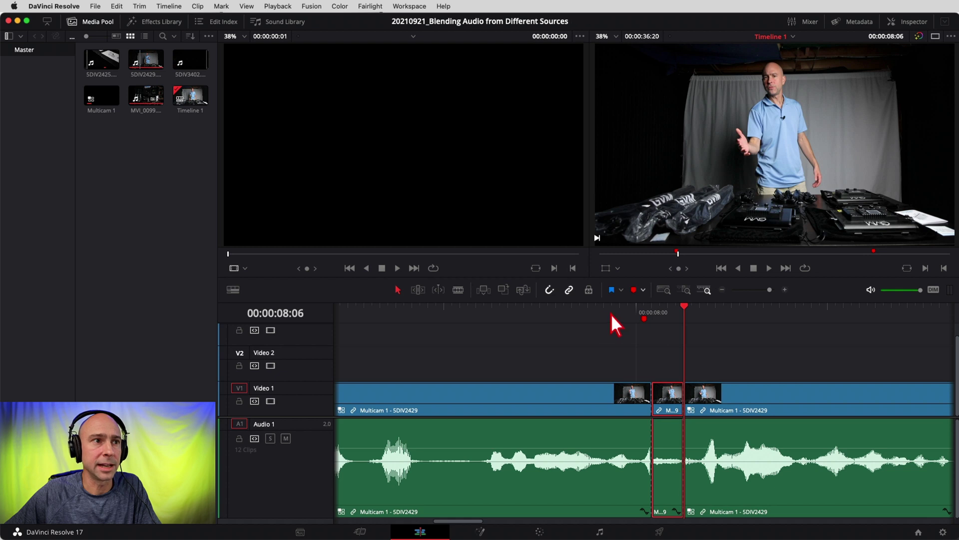
pyautogui.click(597, 310)
pyautogui.press('space')
pyautogui.click(543, 313)
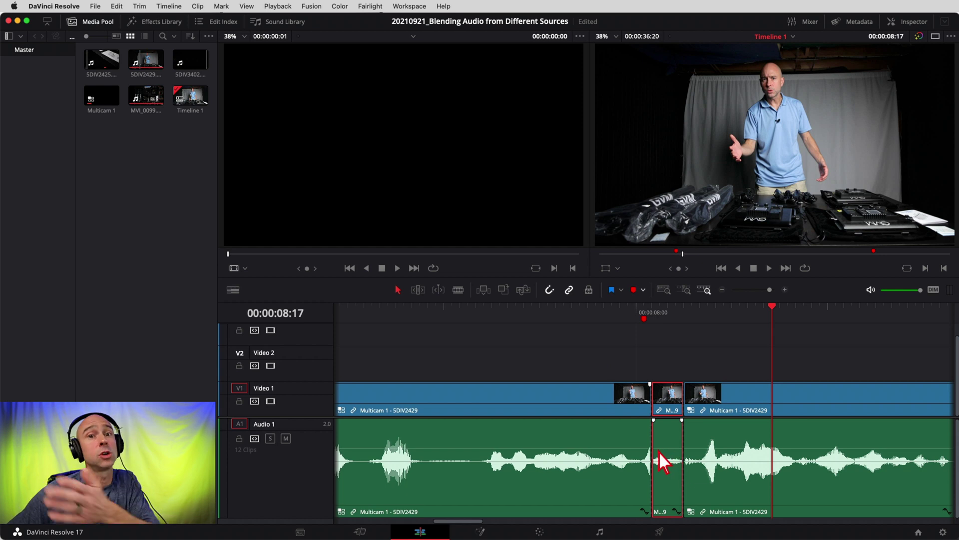
# Raise the volume of the short MVI_0099 audio segment slightly and listen to how it matches the surrounding audio
pyautogui.moveTo(666, 448)
pyautogui.moveTo(666, 448); pyautogui.dragTo(665, 441)
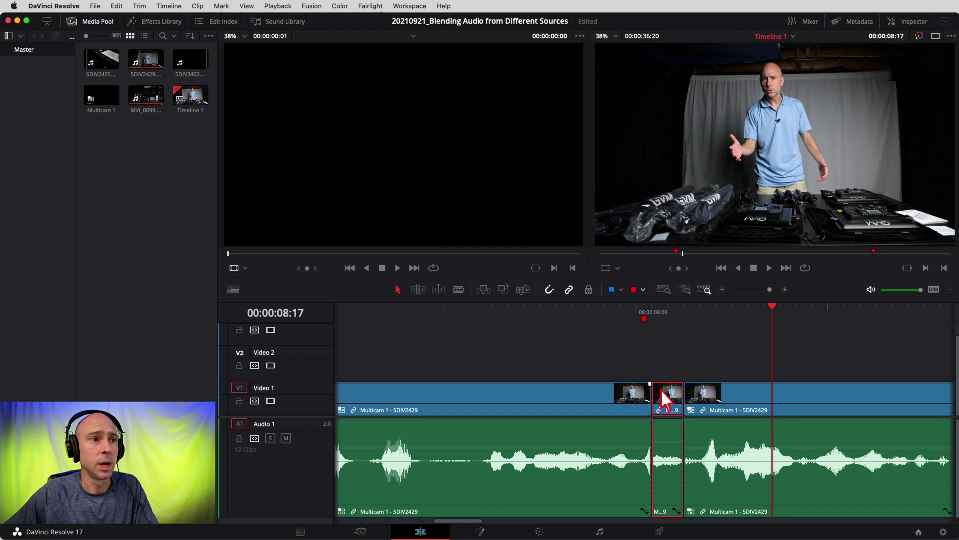
pyautogui.click(574, 317)
pyautogui.press('space')
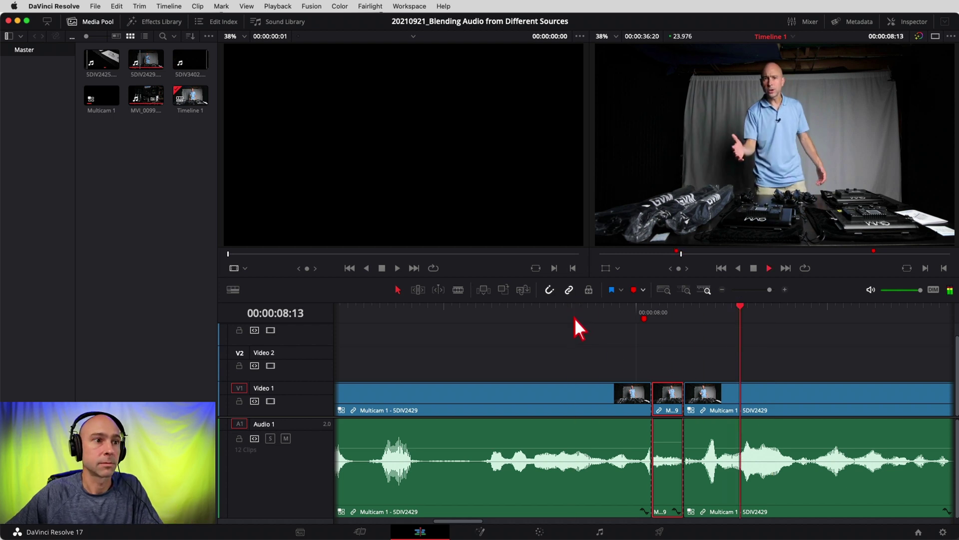
pyautogui.click(547, 320)
pyautogui.press('space')
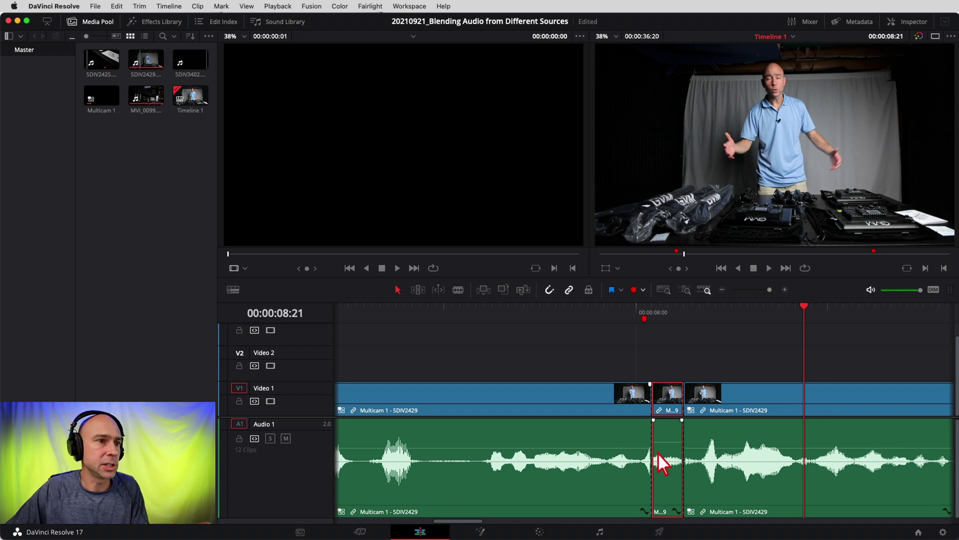
# Add a Cross Fade 0 dB audio transition at both edges of the short MVI_0099 audio segment
pyautogui.click(152, 22)
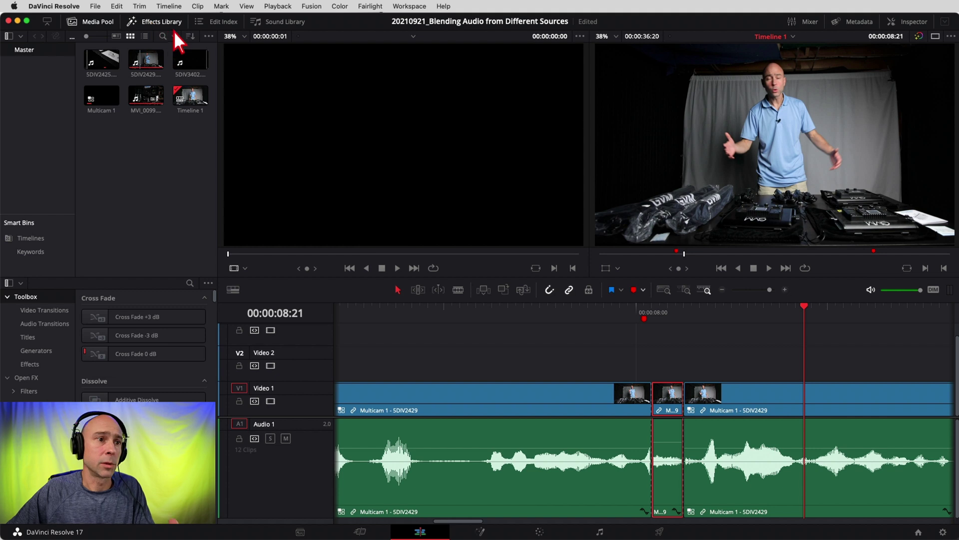
pyautogui.click(205, 100)
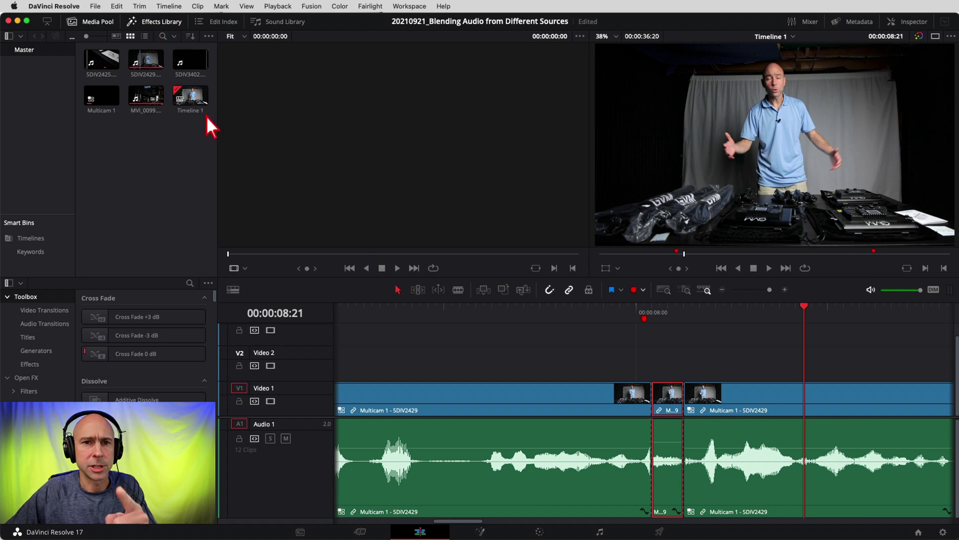
pyautogui.click(51, 323)
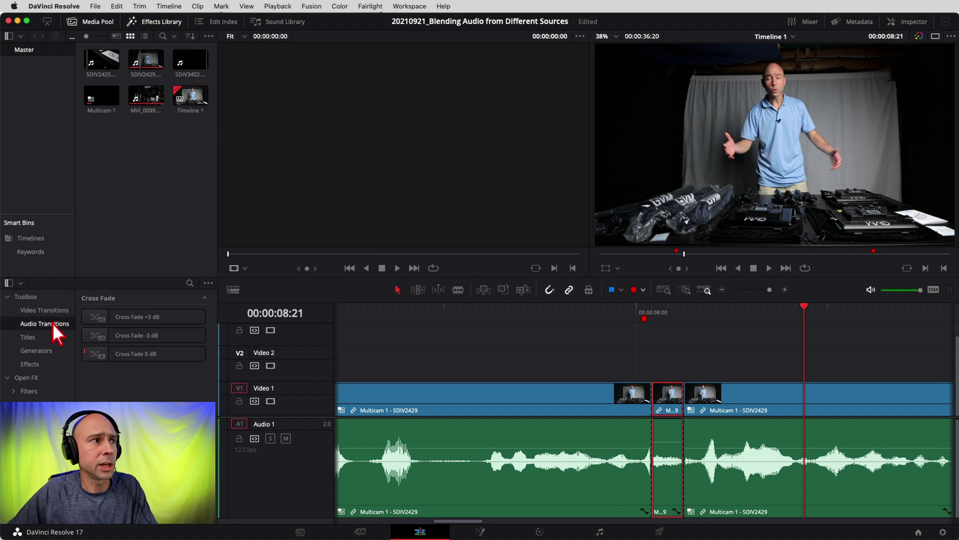
pyautogui.click(114, 354)
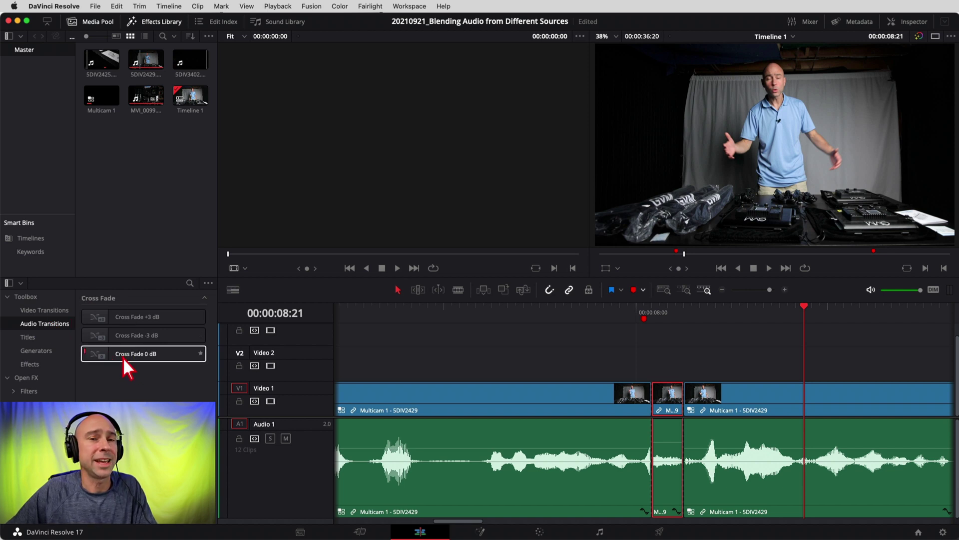
pyautogui.moveTo(122, 357); pyautogui.dragTo(658, 466)
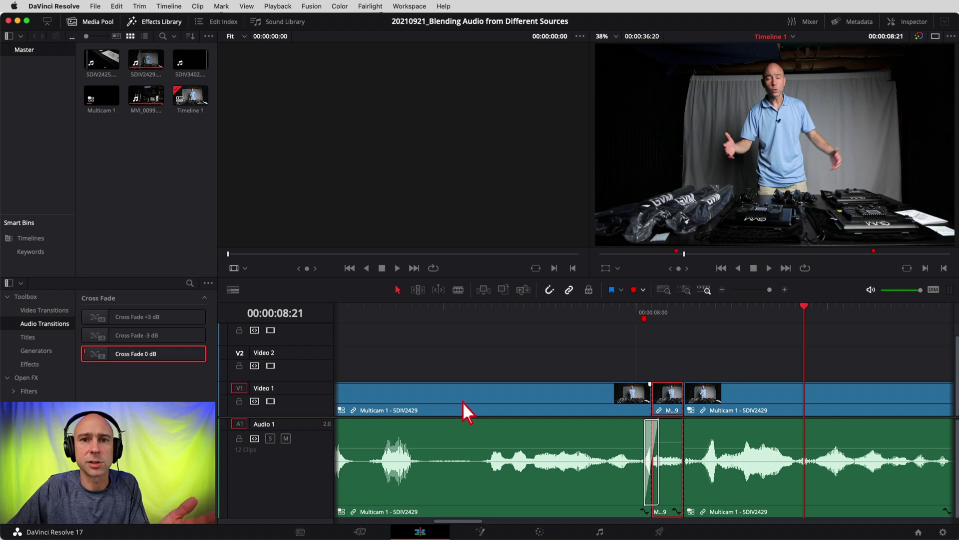
pyautogui.moveTo(128, 356); pyautogui.dragTo(690, 445)
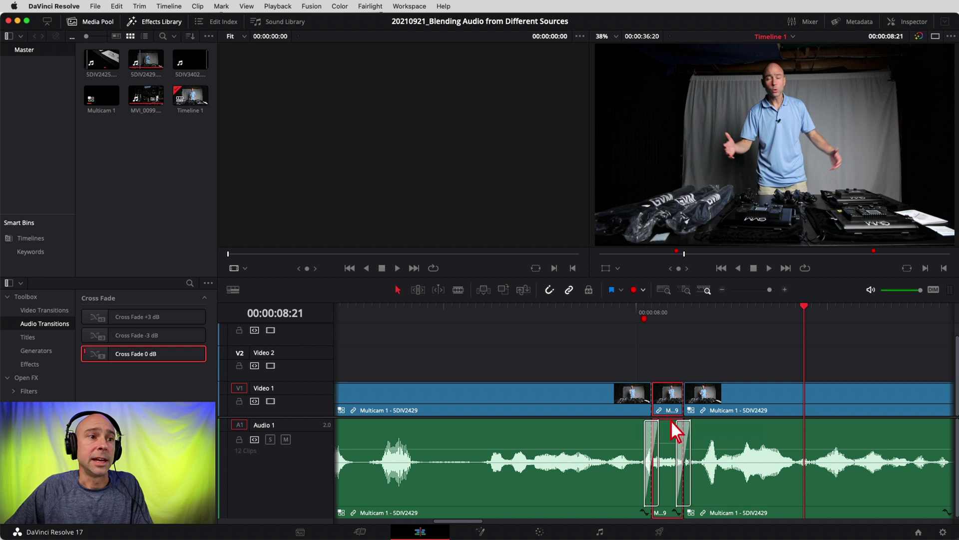
# Play back the section across both new cross fades to check how the audio sources blend
pyautogui.click(610, 316)
pyautogui.press('space')
pyautogui.click(580, 307)
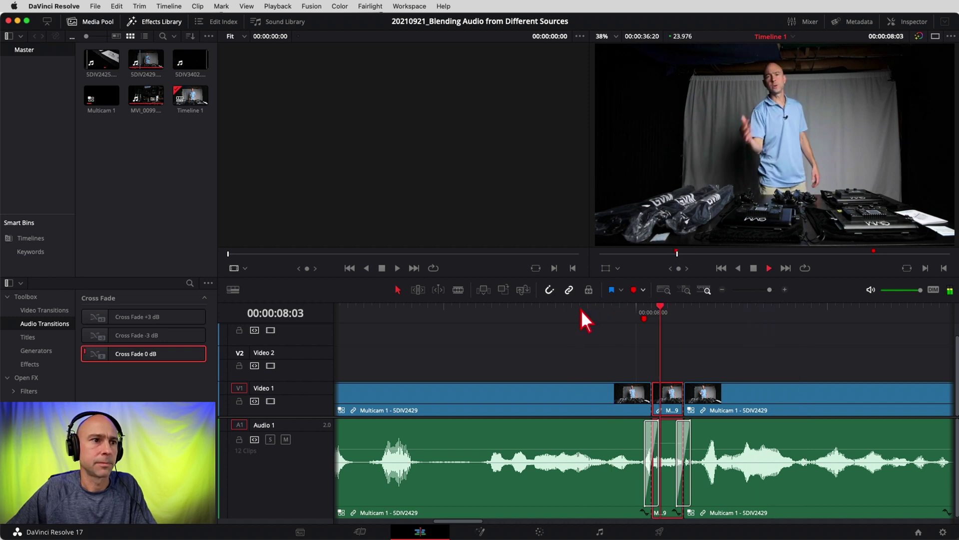
pyautogui.press('space')
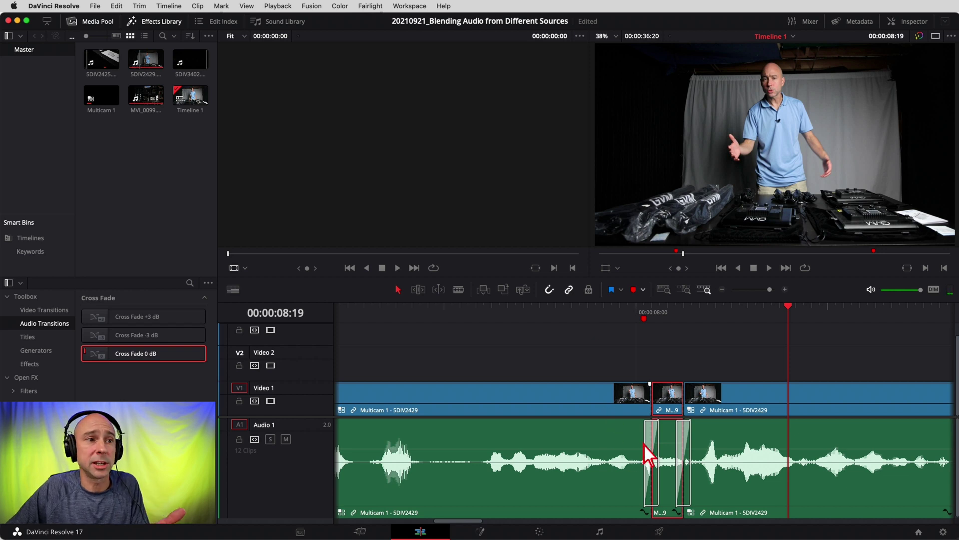
# Shorten the cross fades at both ends of the MVI_0099 audio segment so they only slightly overlap its edges
pyautogui.click(645, 443)
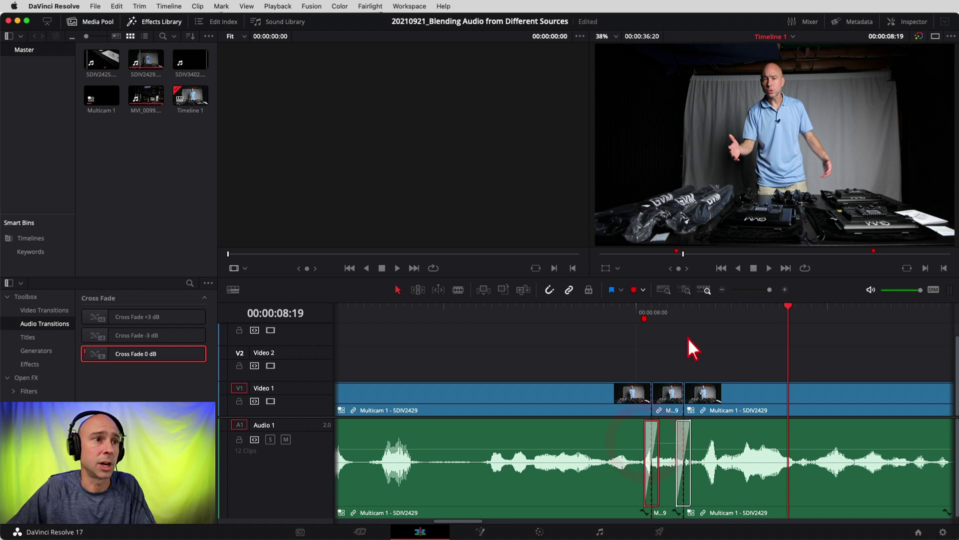
pyautogui.click(659, 306)
pyautogui.click(785, 290)
pyautogui.click(785, 289)
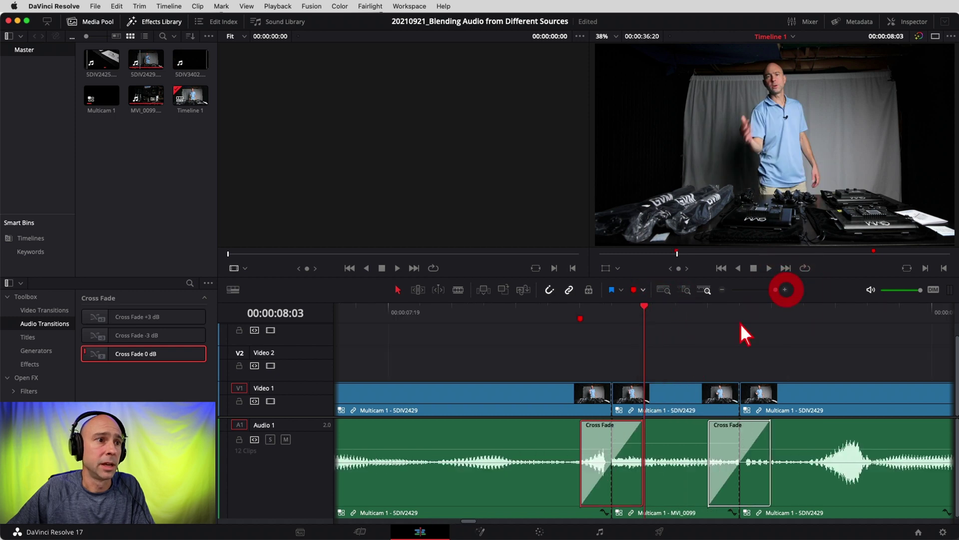
pyautogui.moveTo(581, 433); pyautogui.dragTo(600, 434)
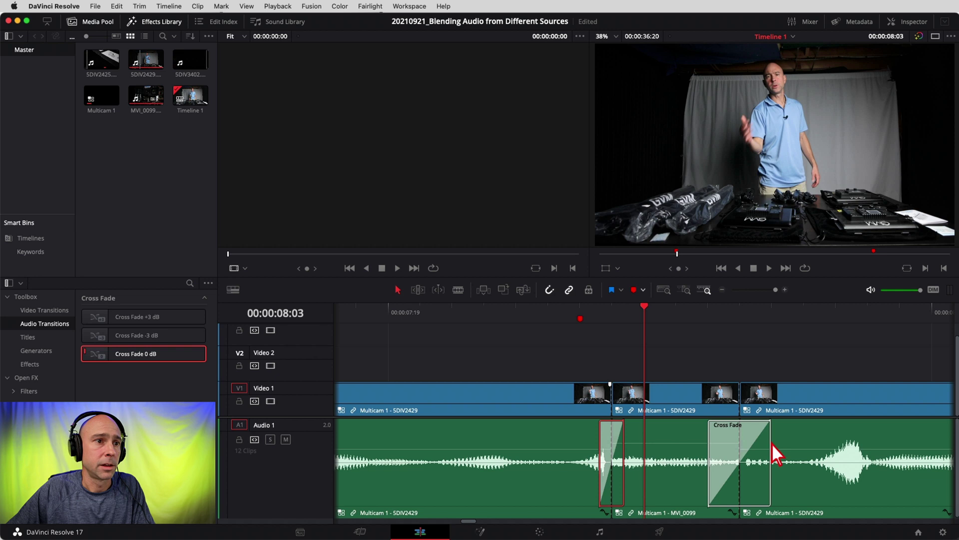
pyautogui.moveTo(771, 443); pyautogui.dragTo(748, 440)
pyautogui.click(722, 290)
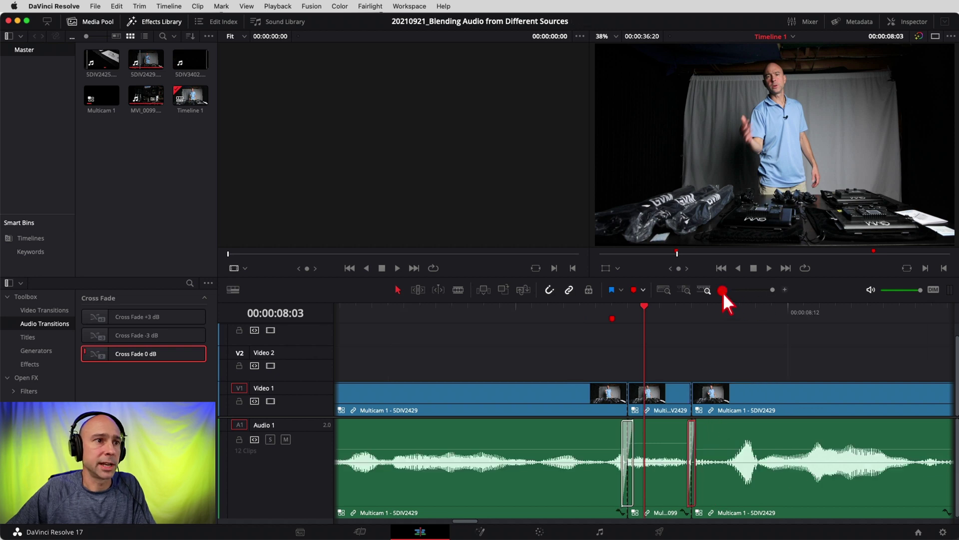
# Raise the volume of the MVI_0099 audio segment a little more, playing the section before and after the change
pyautogui.click(531, 312)
pyautogui.press('space')
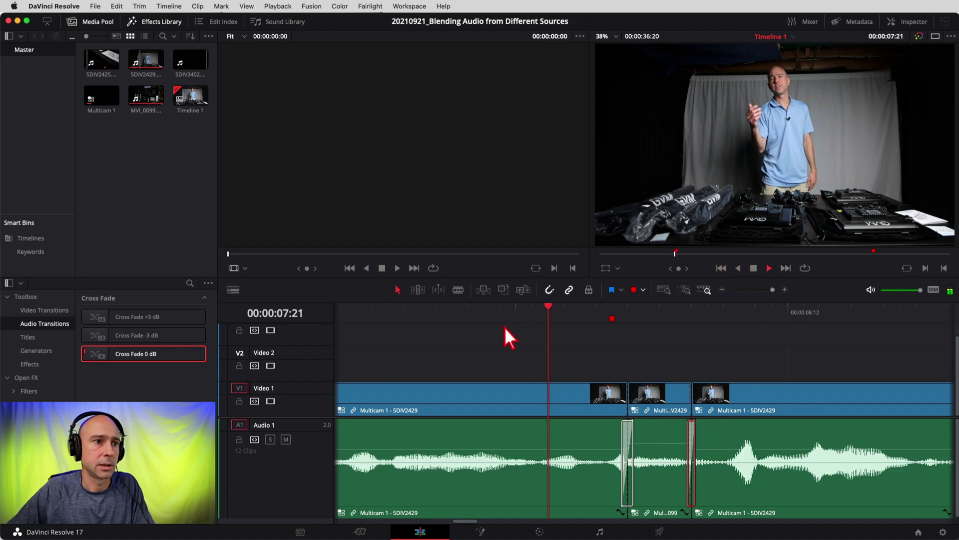
pyautogui.click(405, 316)
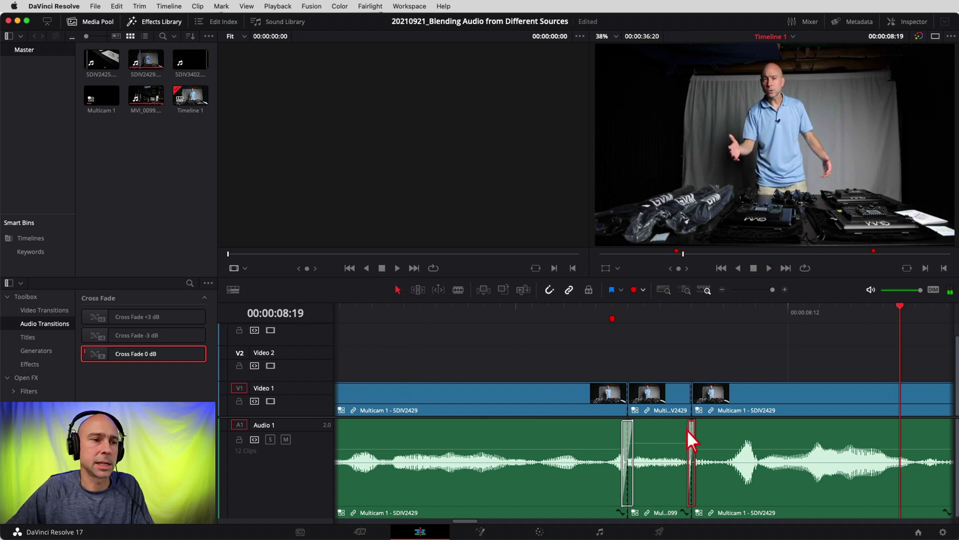
pyautogui.moveTo(670, 442); pyautogui.dragTo(670, 439)
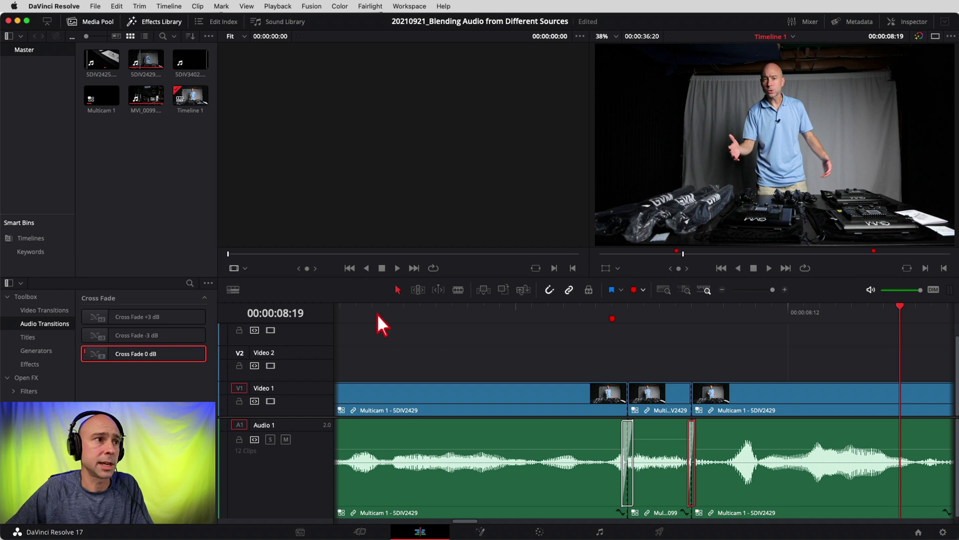
pyautogui.click(362, 314)
pyautogui.press('space')
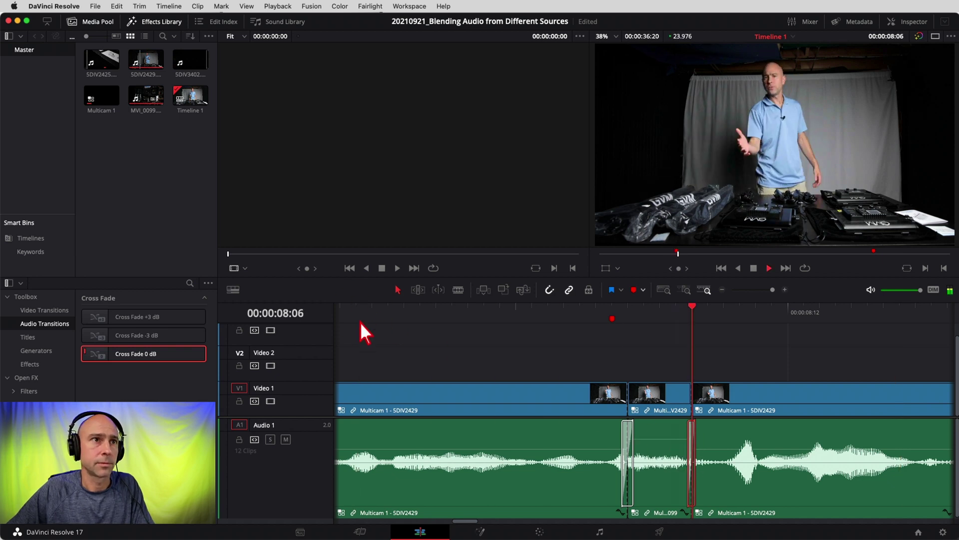
# Fine-tune the volume of the short MVI_0099 audio segment between the cross fades and select that clip
pyautogui.hscroll(-5, 570, 430)
pyautogui.moveTo(580, 440); pyautogui.dragTo(580, 439)
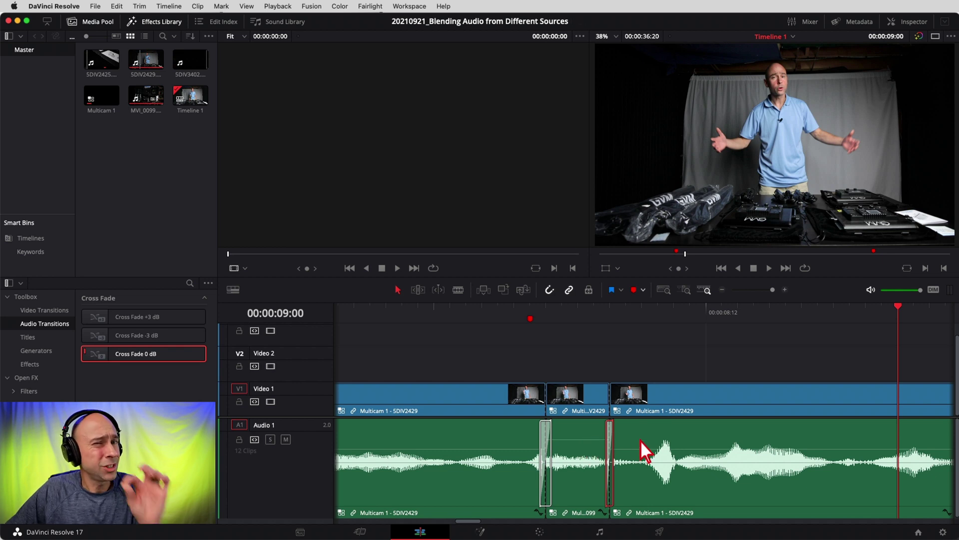
pyautogui.click(584, 442)
pyautogui.click(584, 452)
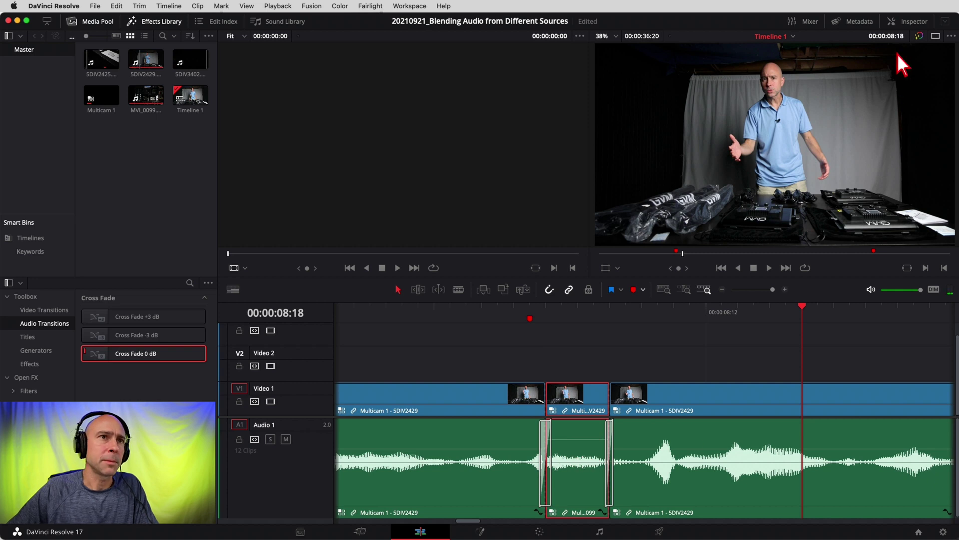
# Enable the equalizer on the MVI_0099 audio segment and turn on Band 4, lowering its high-cut frequency to 5k8
pyautogui.click(908, 23)
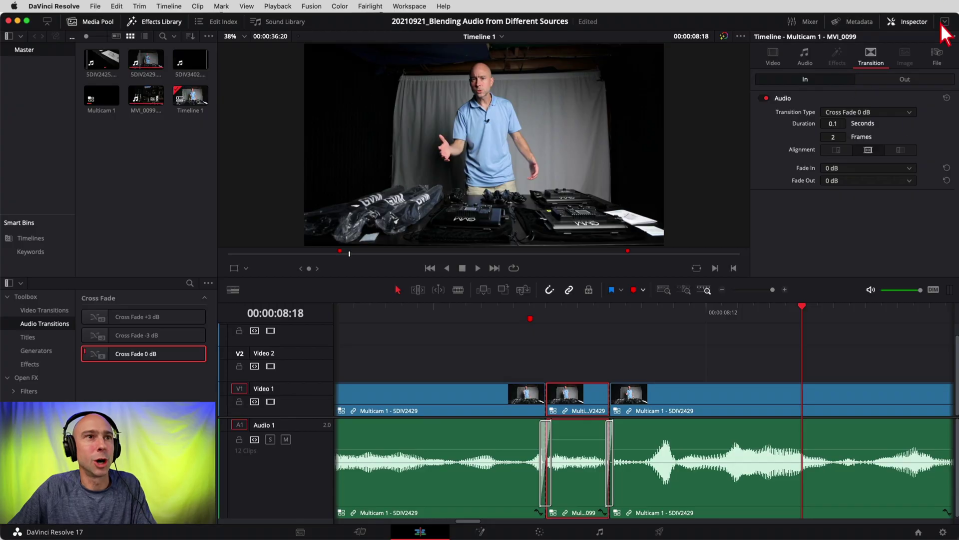
pyautogui.click(805, 56)
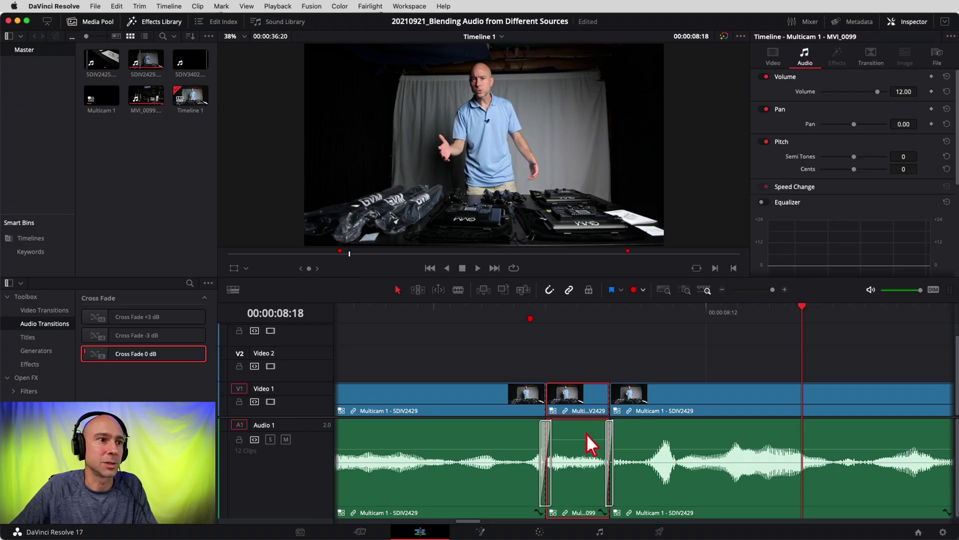
pyautogui.scroll(-4, 773, 116)
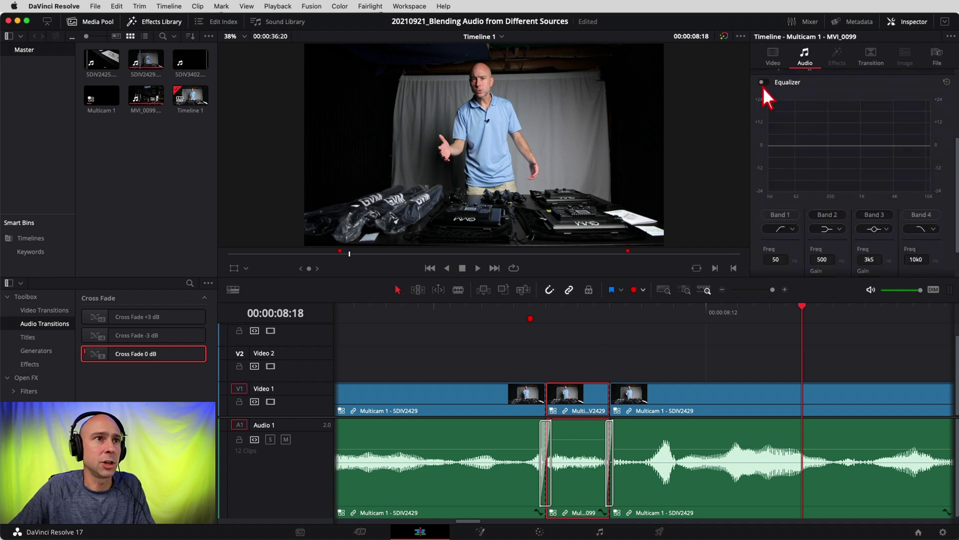
pyautogui.click(876, 215)
pyautogui.click(920, 216)
pyautogui.moveTo(915, 146); pyautogui.dragTo(901, 146)
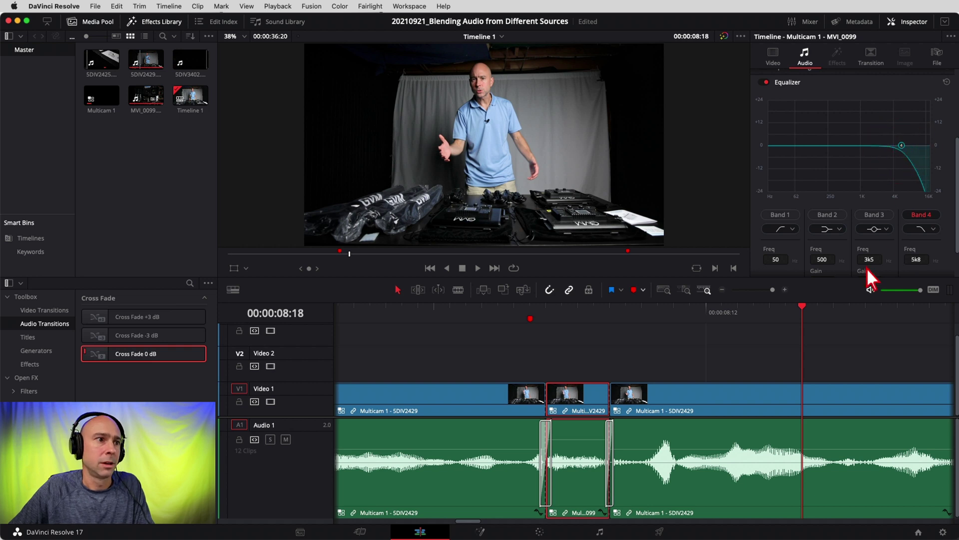
# Play back the section around the MVI_0099 segment to hear the Band 4 high cut against the neighbouring audio
pyautogui.click(337, 319)
pyautogui.press('space')
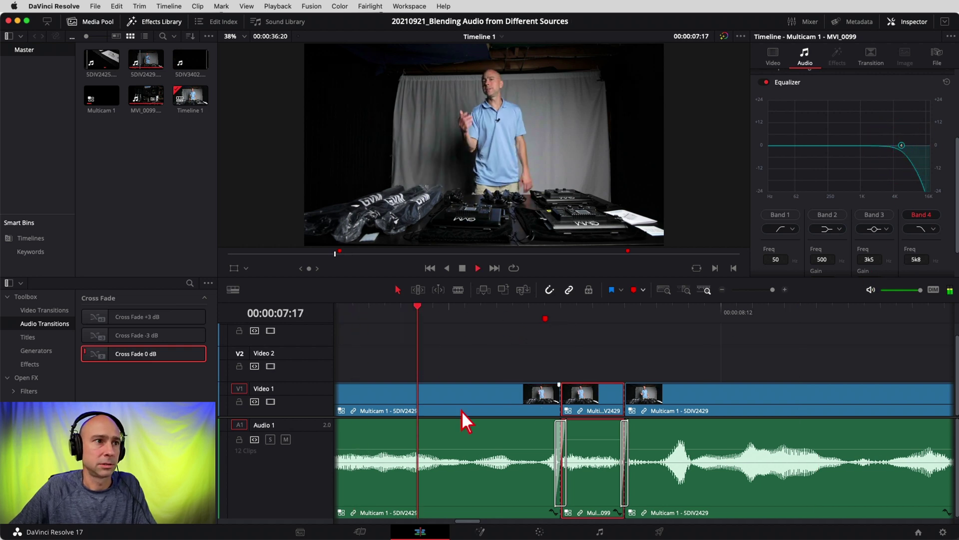
pyautogui.scroll(-3, 437, 377)
pyautogui.click(483, 318)
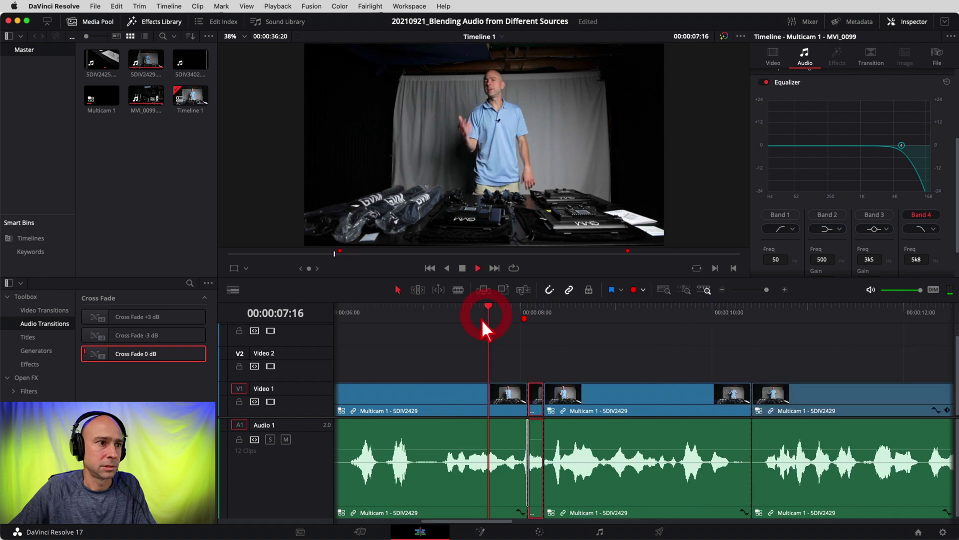
pyautogui.click(428, 318)
pyautogui.press('space')
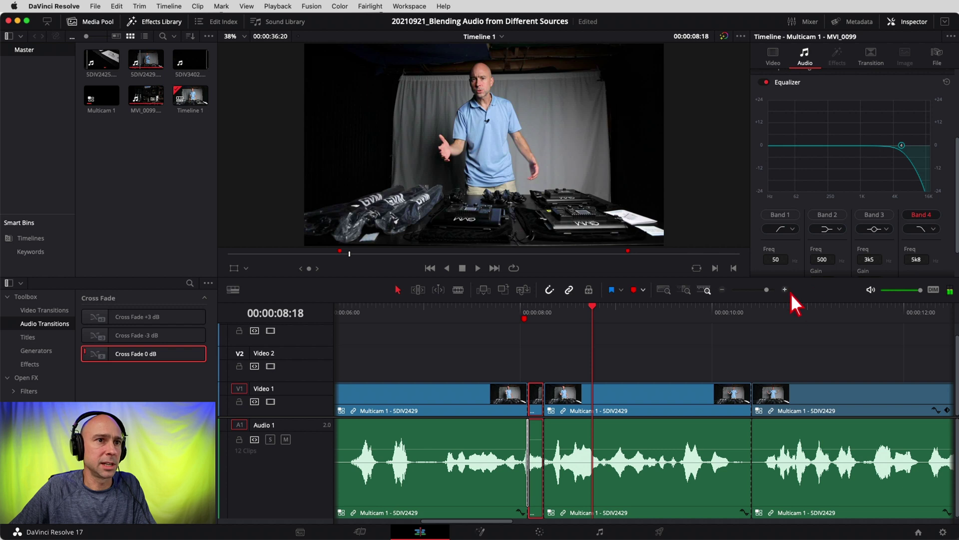
# Turn on equalizer Band 3 for the MVI_0099 segment and pull it down to about -11 dB at 1k4
pyautogui.click(873, 218)
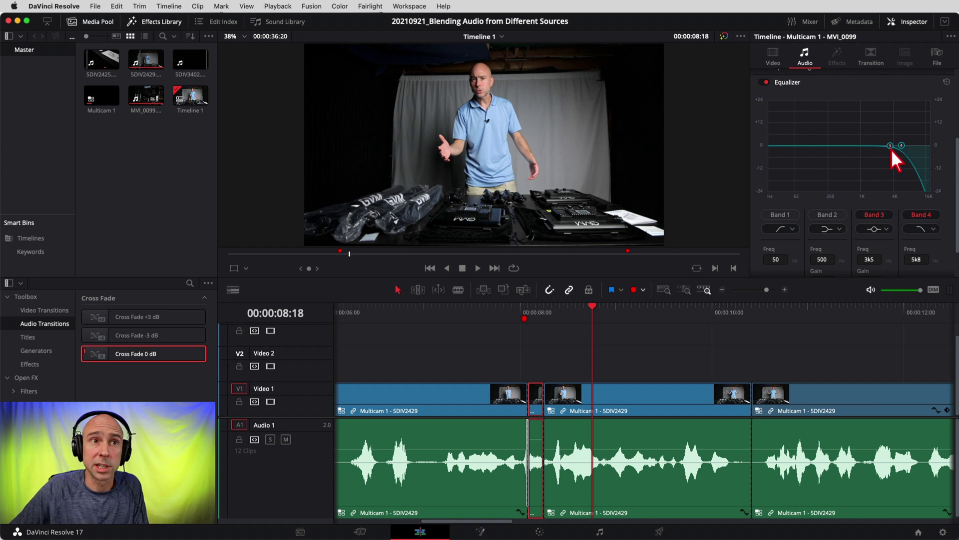
pyautogui.moveTo(890, 149); pyautogui.dragTo(871, 155)
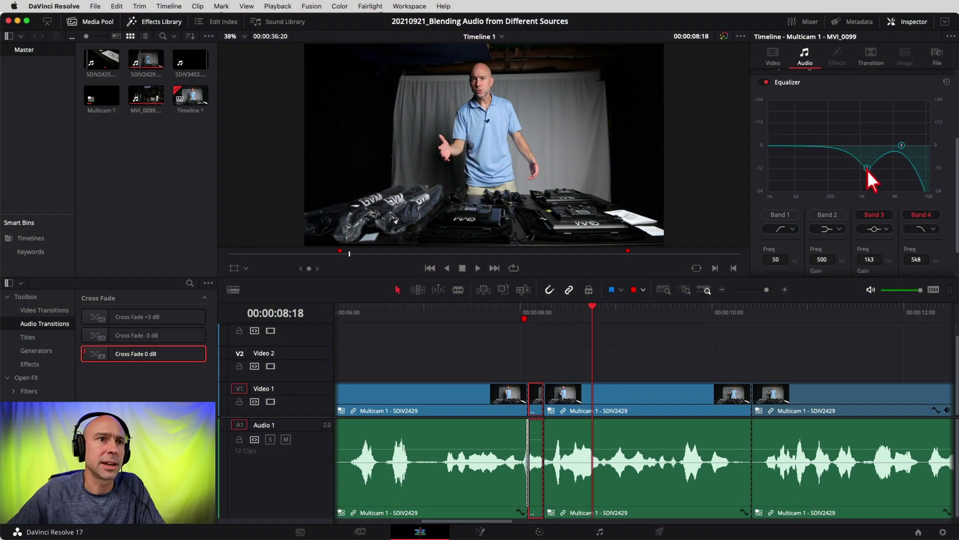
pyautogui.moveTo(872, 168); pyautogui.dragTo(869, 168)
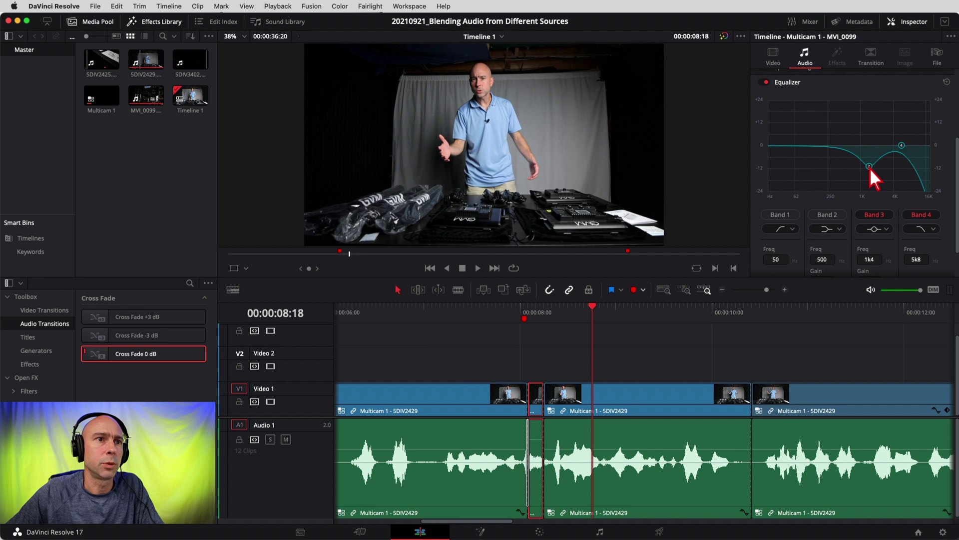
# Replay the patched section twice to check the added Band 3 cut
pyautogui.click(436, 314)
pyautogui.press('space')
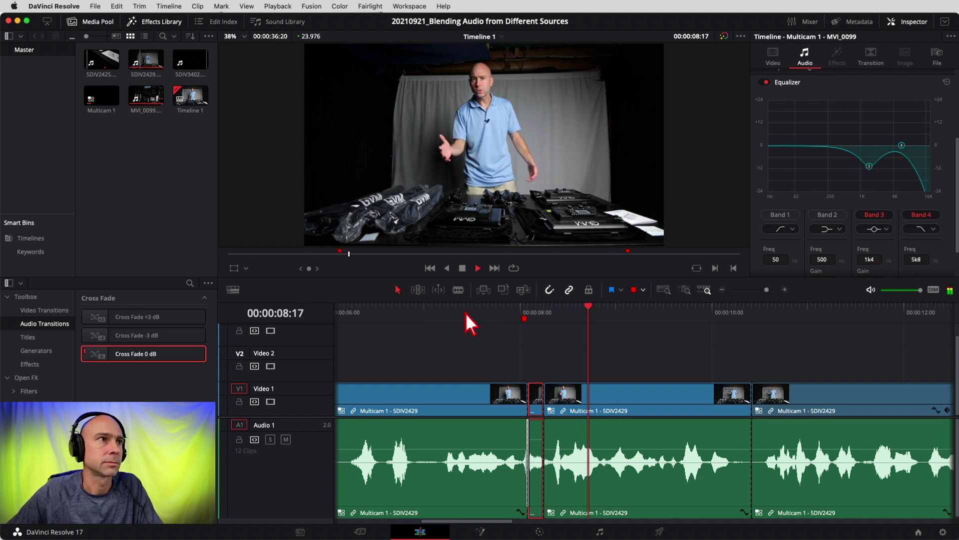
pyautogui.click(436, 313)
pyautogui.press('space')
# Roll the edit point at the start of the MVI_0099 segment earlier so it lines up with the red marker
pyautogui.click(785, 290)
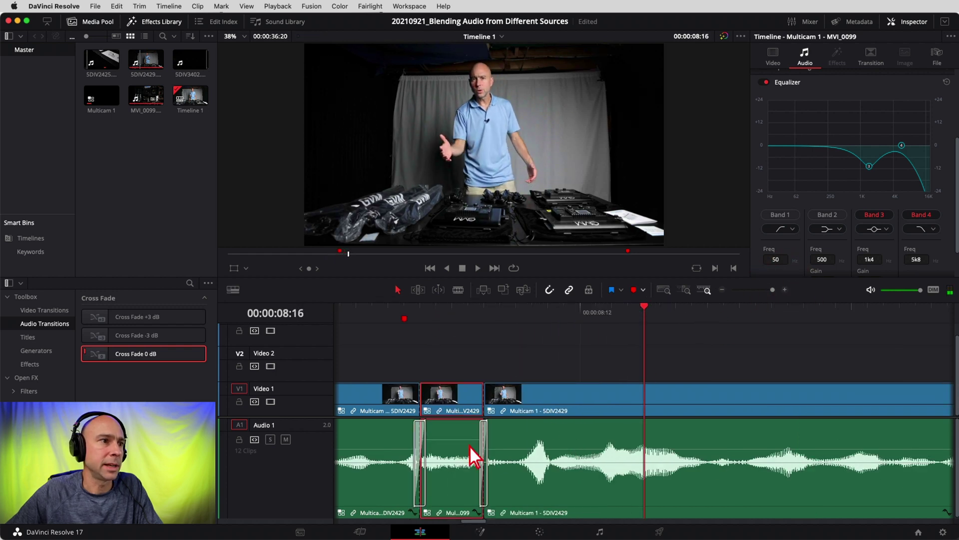
pyautogui.click(479, 445)
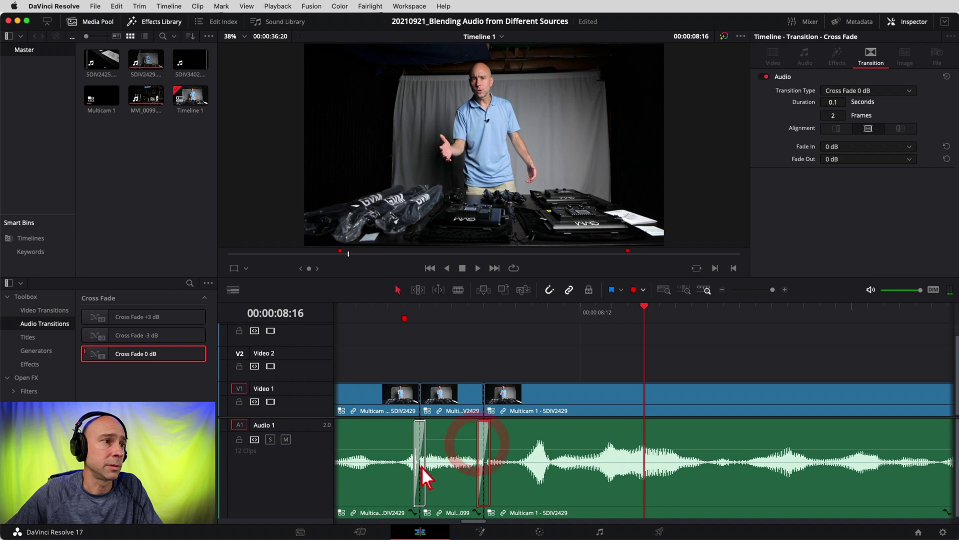
pyautogui.moveTo(419, 435); pyautogui.dragTo(391, 459)
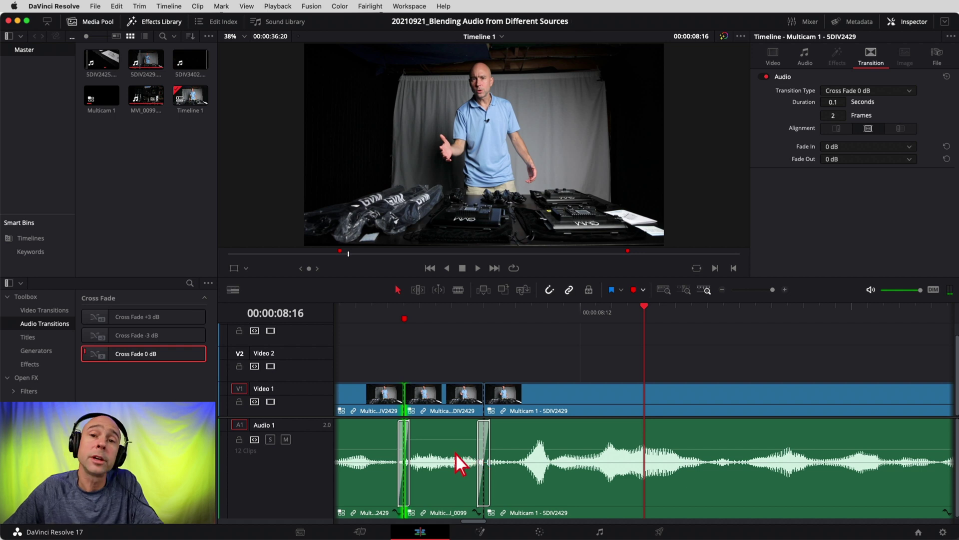
# Play the first repaired dropout several times from before the moved edit point to judge the blend
pyautogui.click(723, 291)
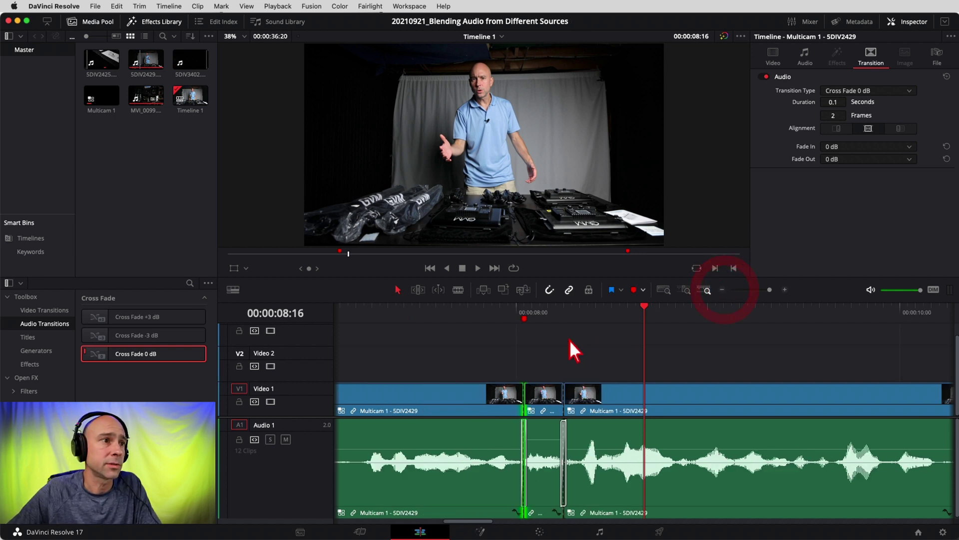
pyautogui.click(408, 320)
pyautogui.press('space')
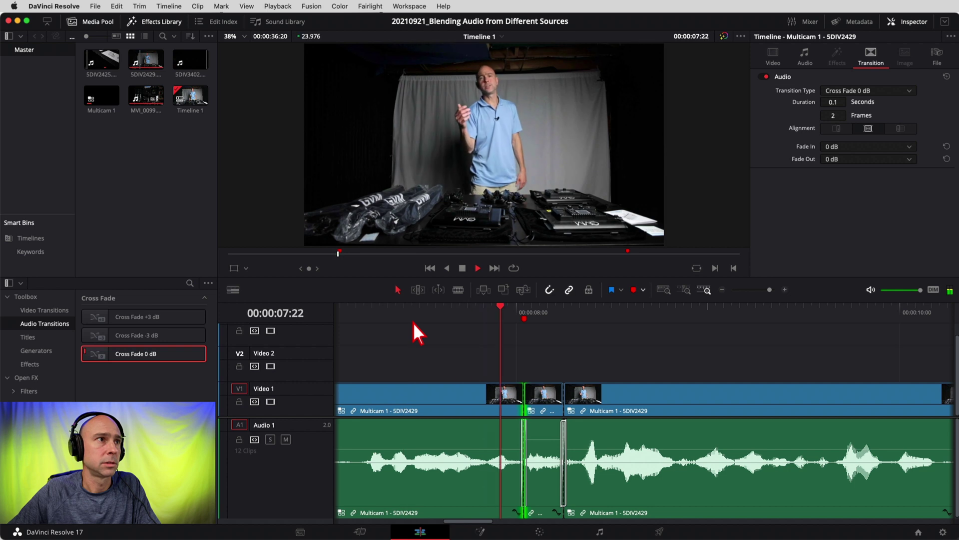
pyautogui.click(542, 438)
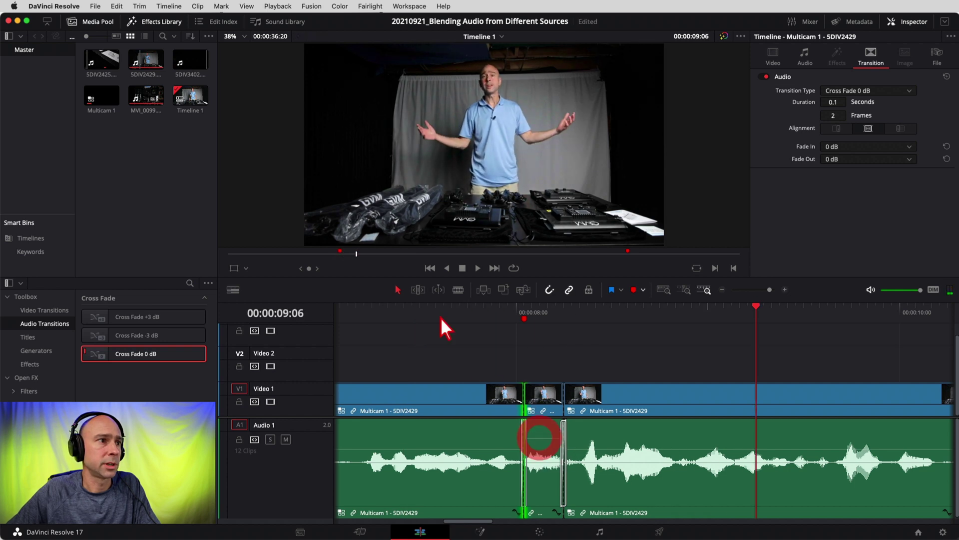
pyautogui.click(409, 309)
pyautogui.press('space')
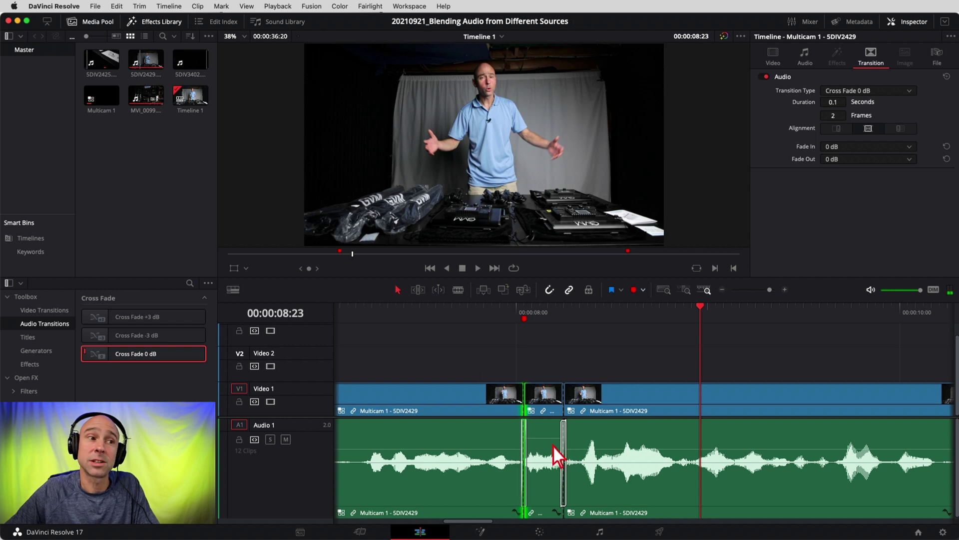
pyautogui.click(403, 323)
pyautogui.press('space')
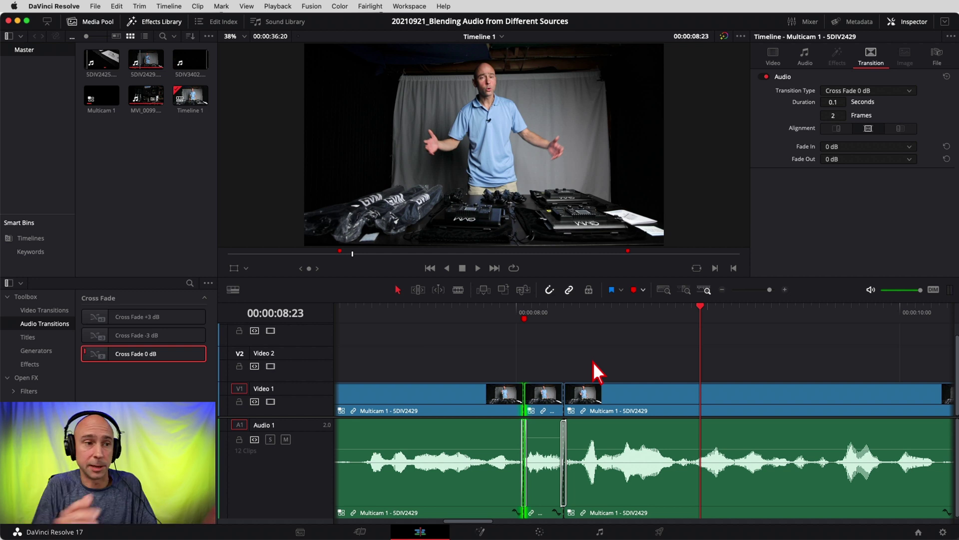
# Locate the second dropout at the red marker past 28 seconds and play the clip across it
pyautogui.click(722, 289)
pyautogui.hscroll(10, 823, 373)
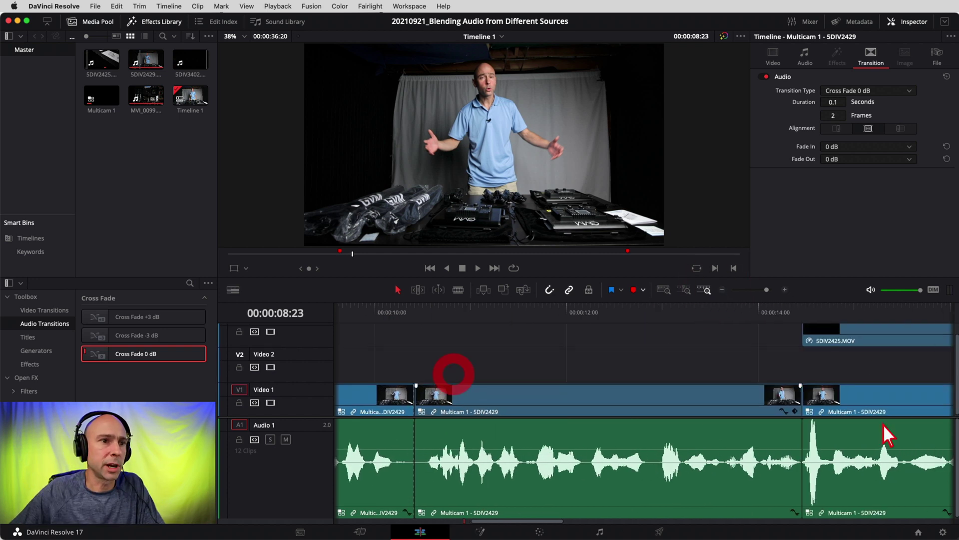
pyautogui.hscroll(15, 863, 407)
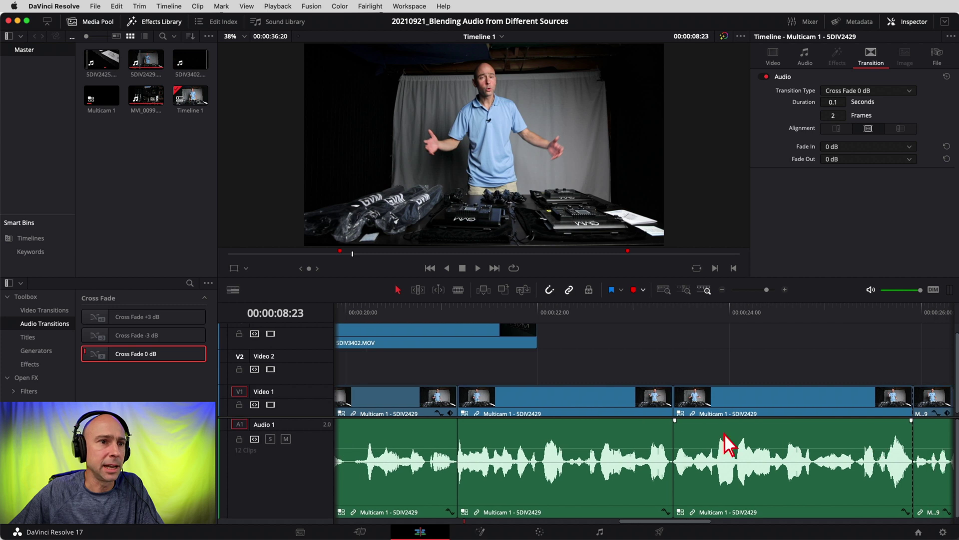
pyautogui.hscroll(5, 724, 440)
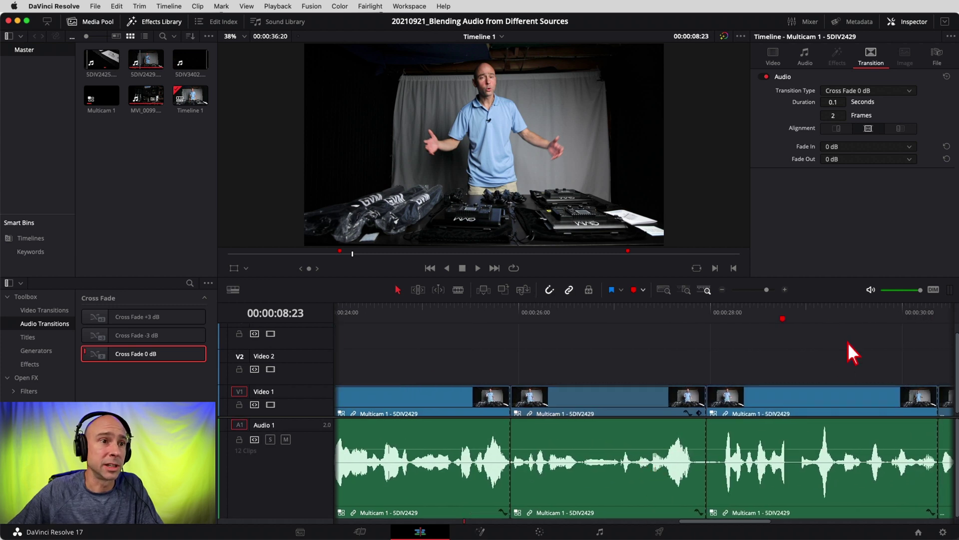
pyautogui.hscroll(5, 848, 342)
pyautogui.click(718, 372)
pyautogui.scroll(-1, 723, 379)
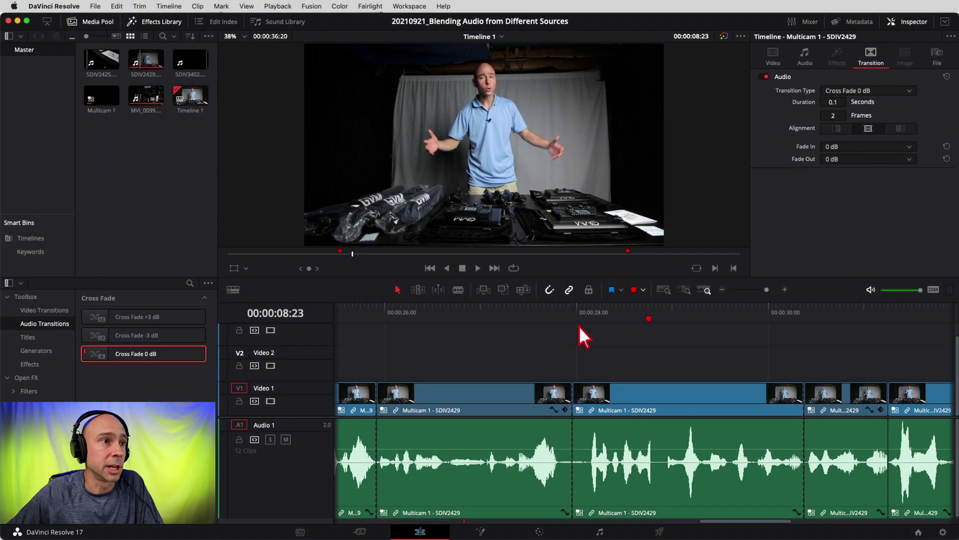
pyautogui.click(574, 315)
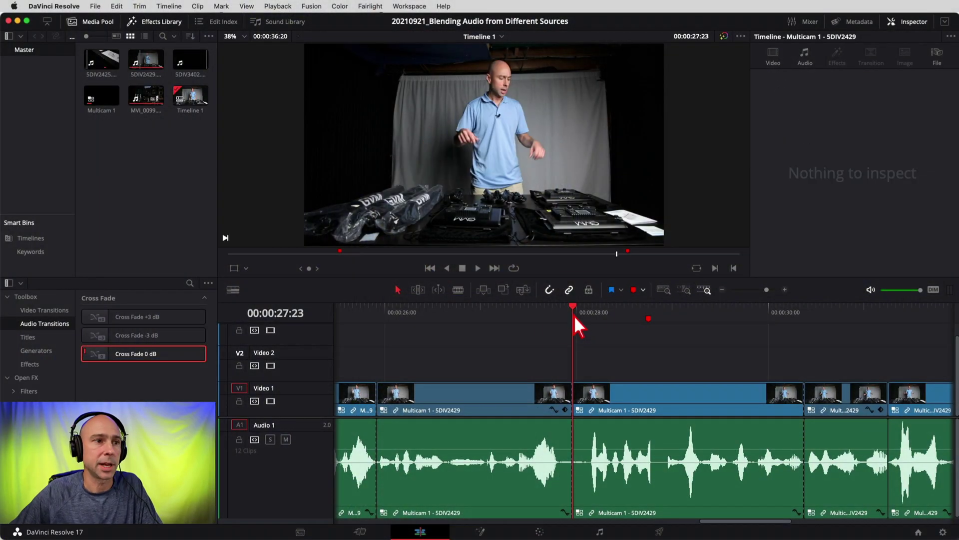
pyautogui.press('space')
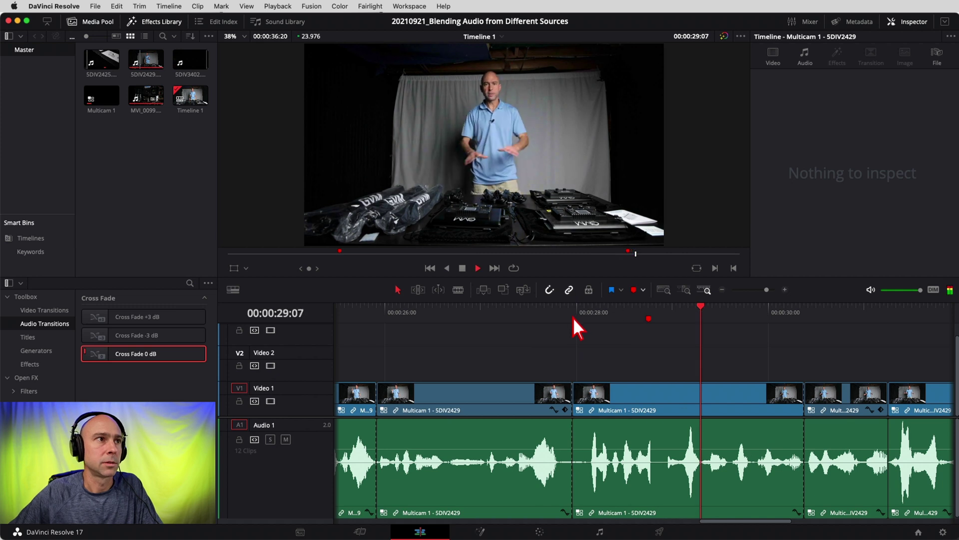
pyautogui.click(581, 311)
pyautogui.press('space')
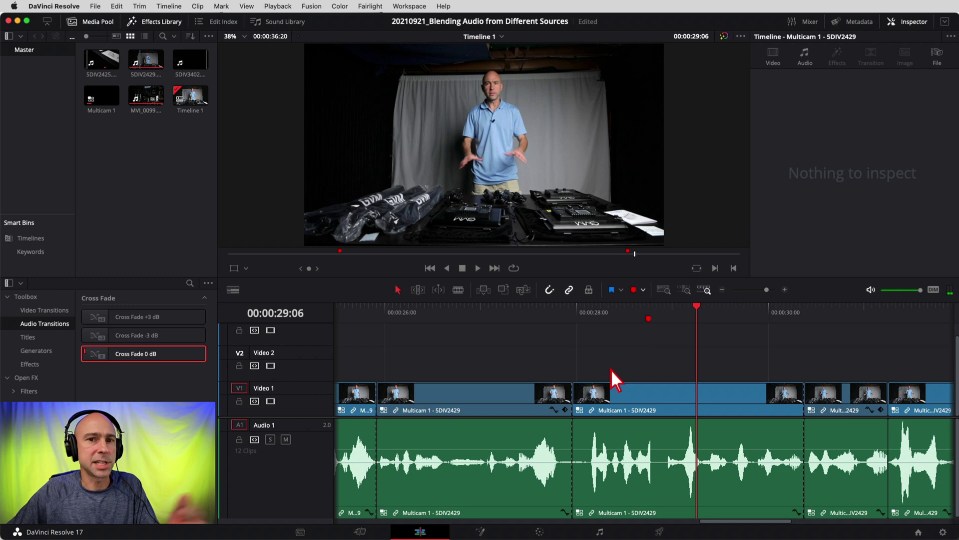
# Split the clip at Marker 2 (00:00:28:18) and again five frames on at 00:00:28:23 to isolate the second dropout
pyautogui.click(637, 311)
pyautogui.hotkey('shift', 'Down')
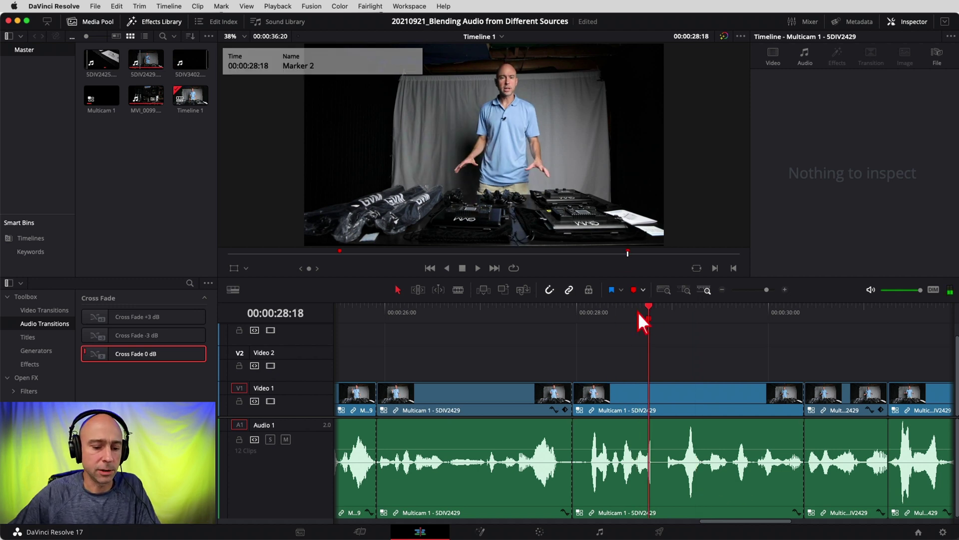
pyautogui.press('super+b')
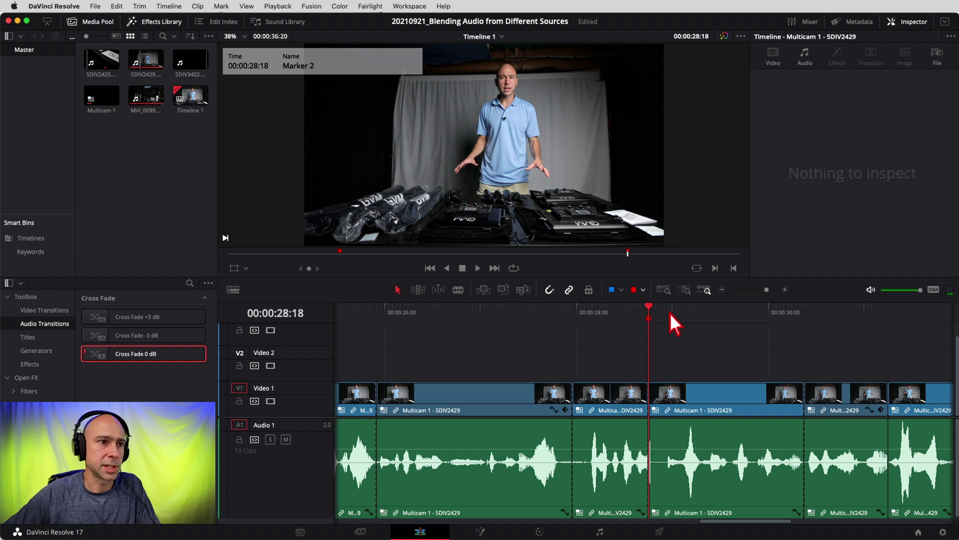
pyautogui.press('Right')
pyautogui.press('Right')
pyautogui.press('Right')
pyautogui.press('Right')
pyautogui.press('Right')
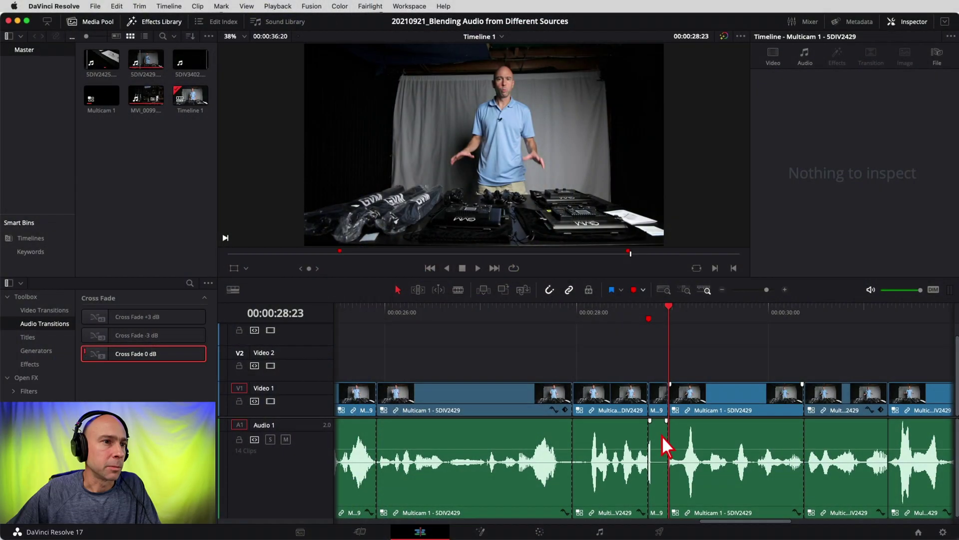
# Switch the audio of the short isolated segment to the MVI_0099 multicam angle
pyautogui.click(659, 435)
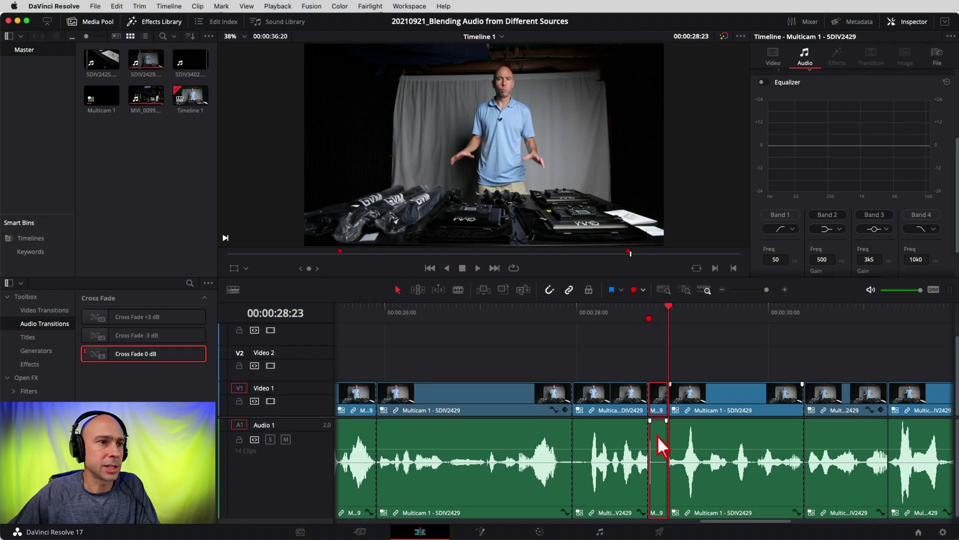
pyautogui.rightClick(657, 436)
pyautogui.moveTo(678, 402)
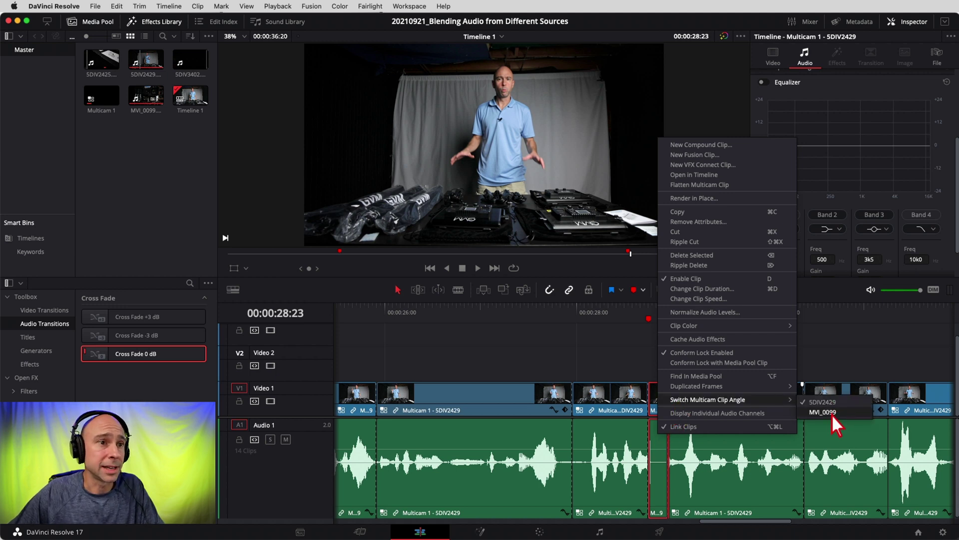
pyautogui.click(832, 412)
# Play across the second patched segment to check its replacement audio, then enlarge the timeline view around its edges
pyautogui.click(617, 313)
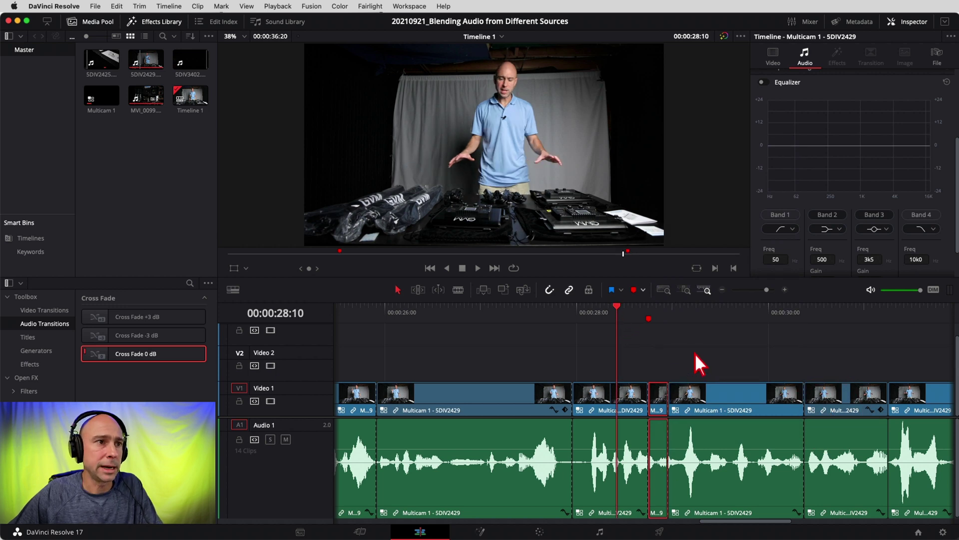
pyautogui.press('space')
pyautogui.click(605, 319)
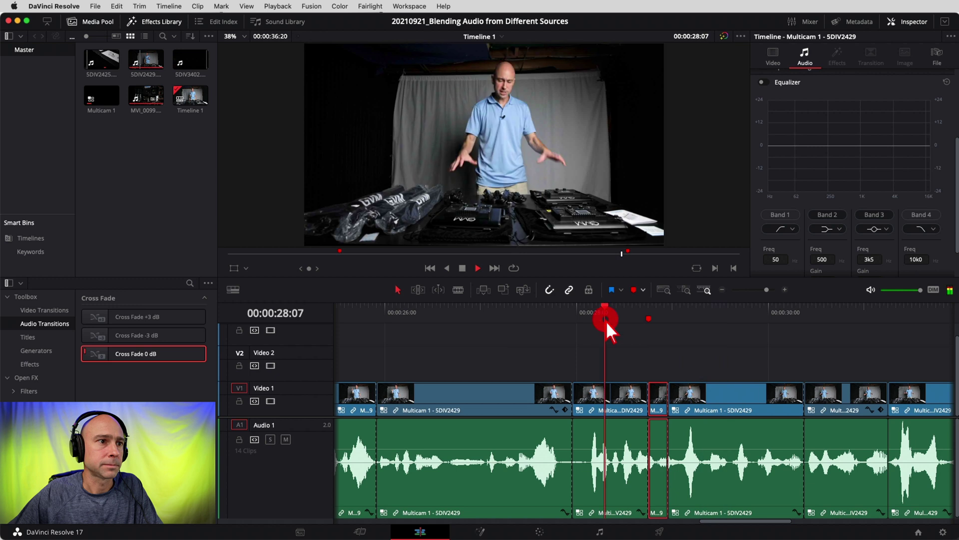
pyautogui.press('space')
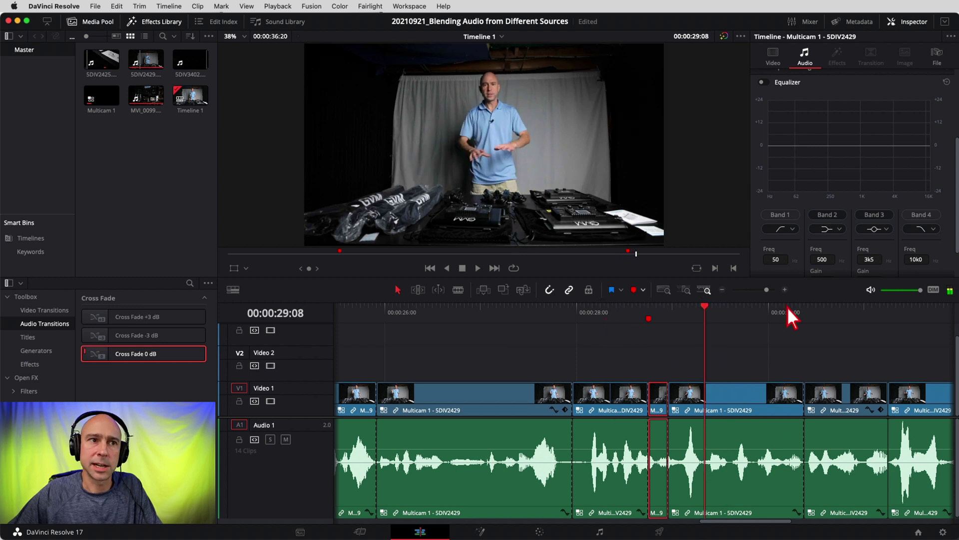
pyautogui.click(784, 290)
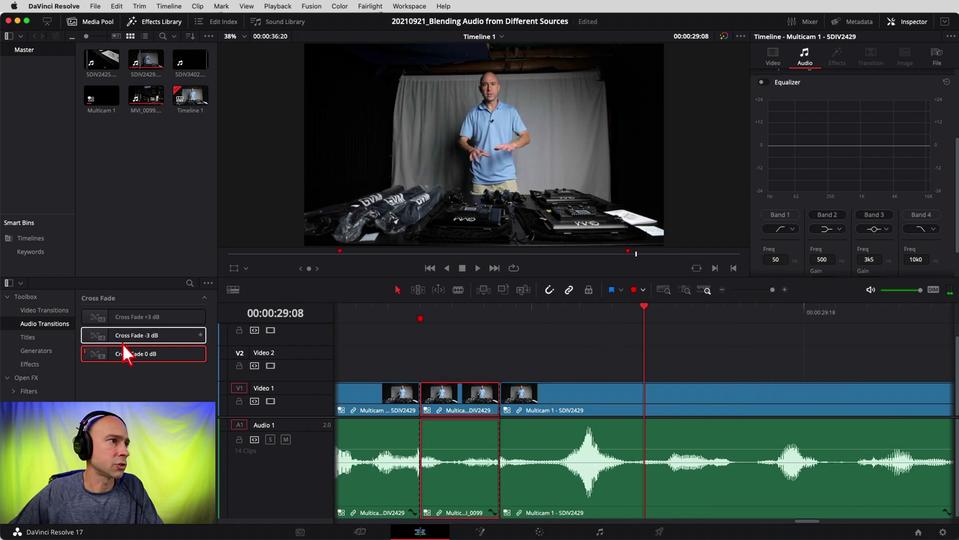
# Add centered 2-frame Cross Fade 0 dB transitions at both edges of the patched MVI_0099 segment and play across them
pyautogui.moveTo(122, 357); pyautogui.dragTo(492, 439)
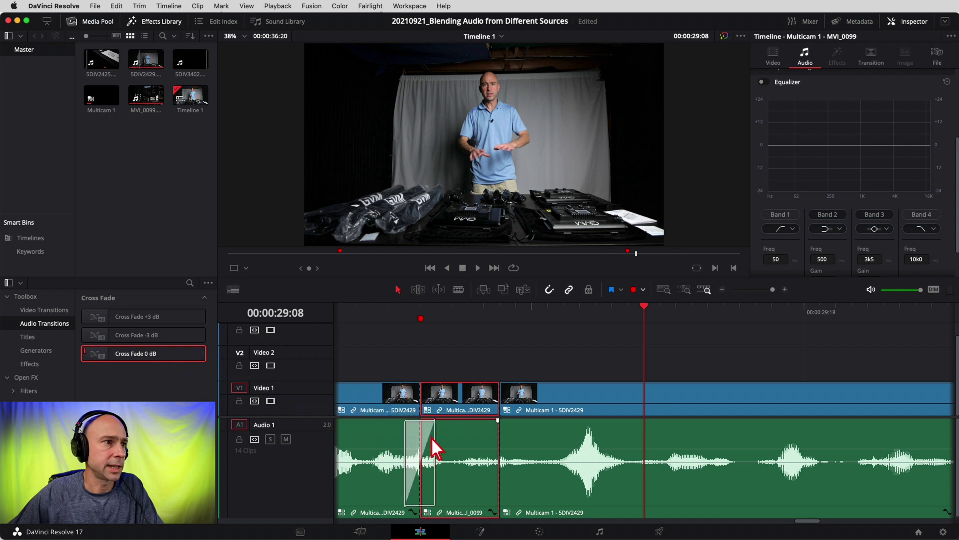
pyautogui.click(434, 437)
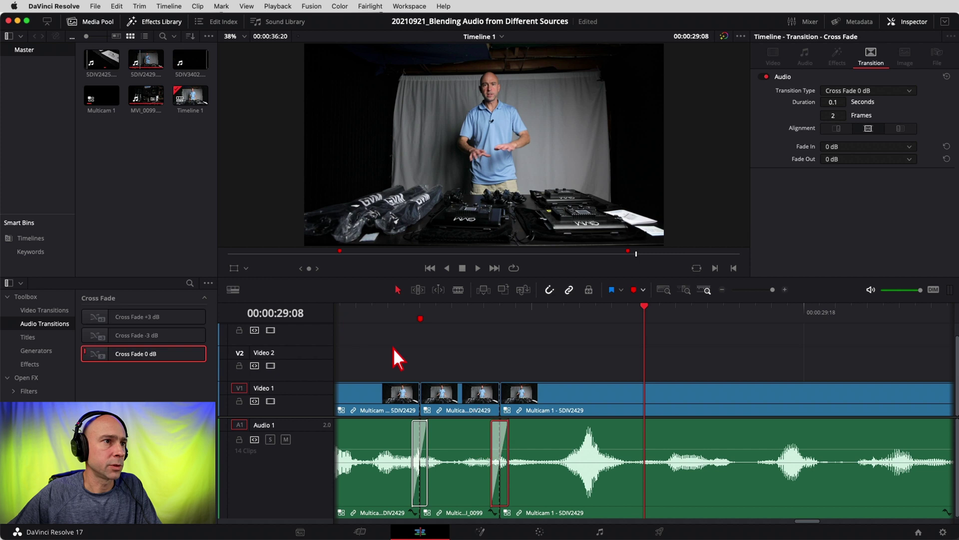
pyautogui.hscroll(-5, 499, 350)
pyautogui.click(334, 311)
pyautogui.press('space')
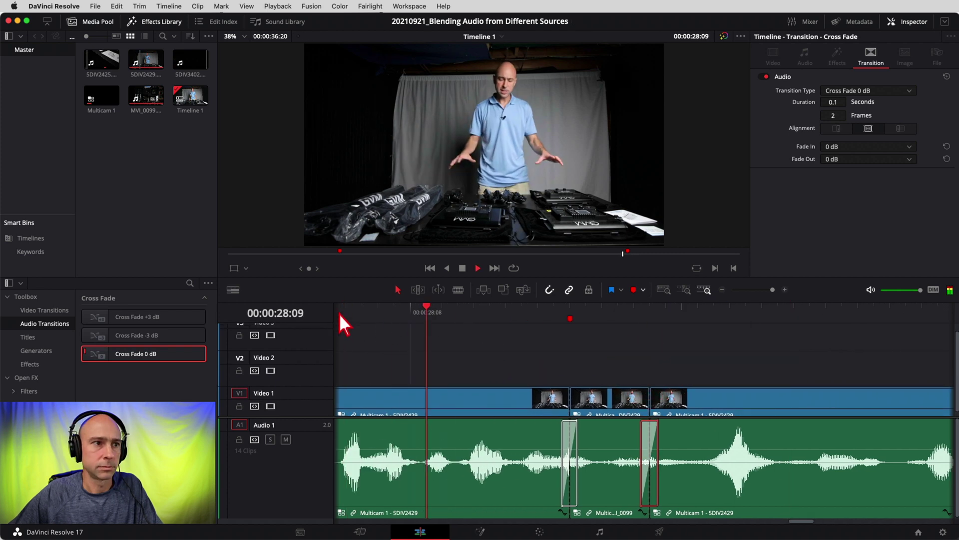
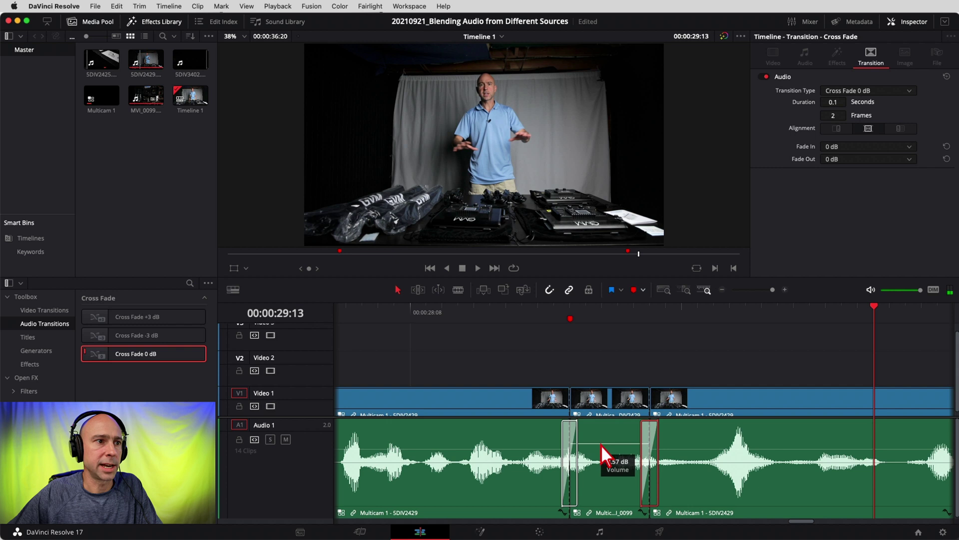
# Raise the patched segment's clip volume in small increments, replaying across it to match the surrounding audio
pyautogui.click(360, 319)
pyautogui.press('/')
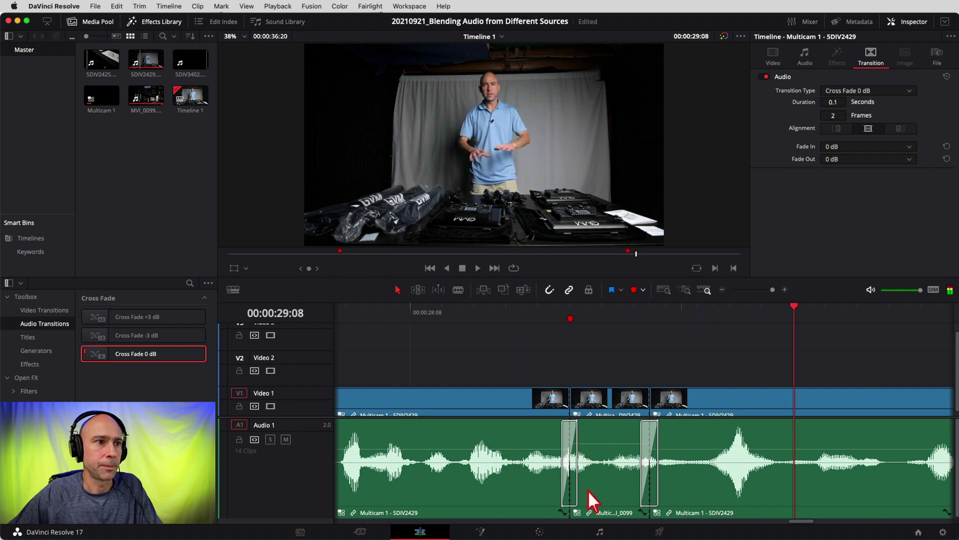
pyautogui.click(379, 316)
pyautogui.press('space')
pyautogui.click(359, 317)
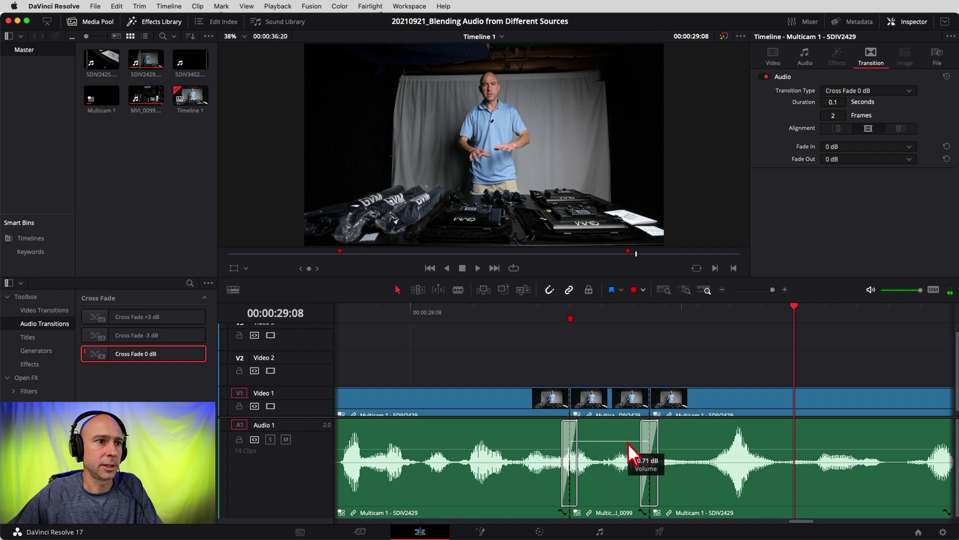
pyautogui.click(407, 315)
pyautogui.press('space')
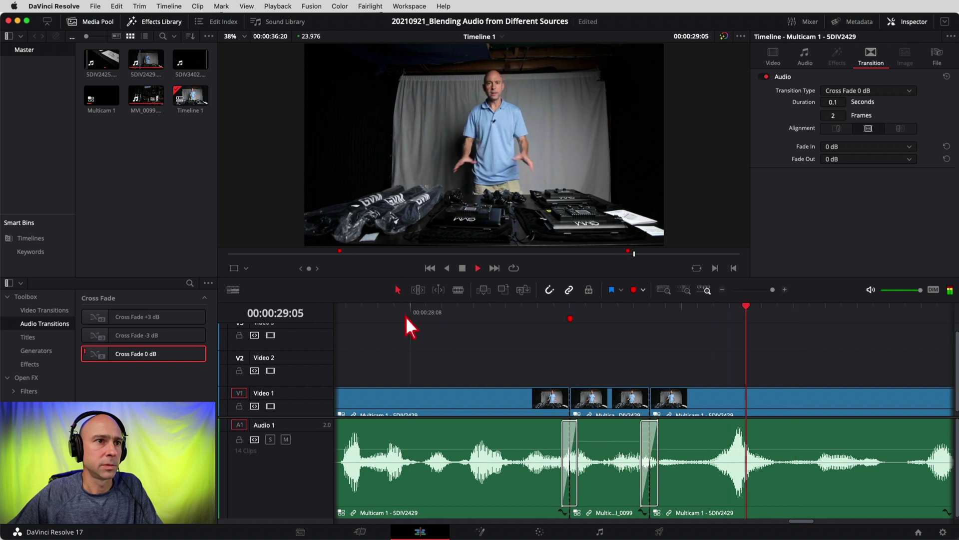
# Enable the patched segment's equalizer, turn on Band 4 at 10k0, and dip Band 3 at 1k5
pyautogui.click(721, 290)
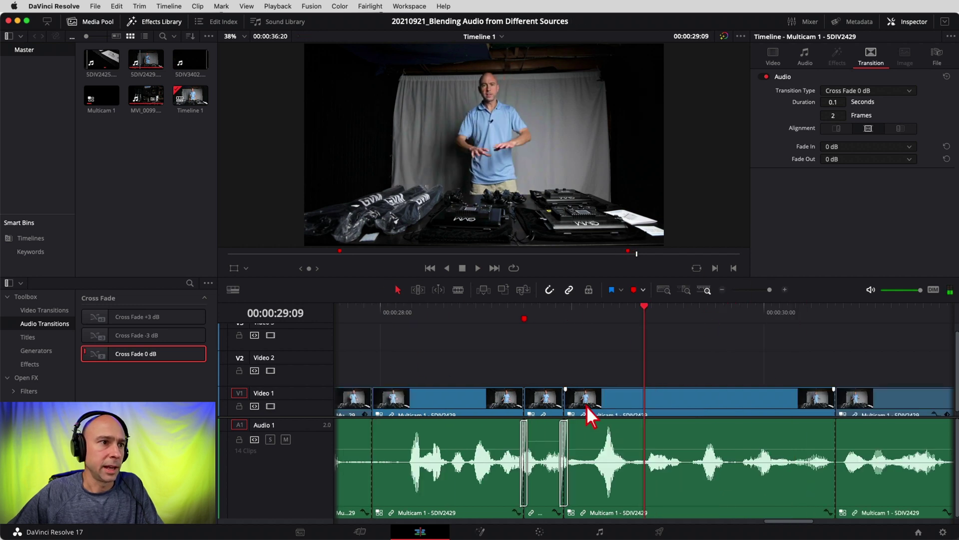
pyautogui.click(551, 431)
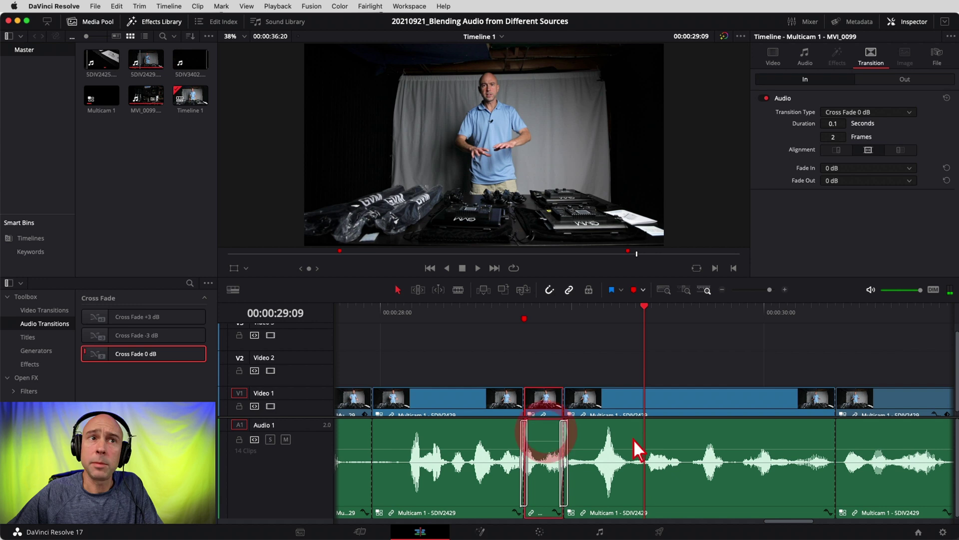
pyautogui.click(804, 57)
pyautogui.click(762, 83)
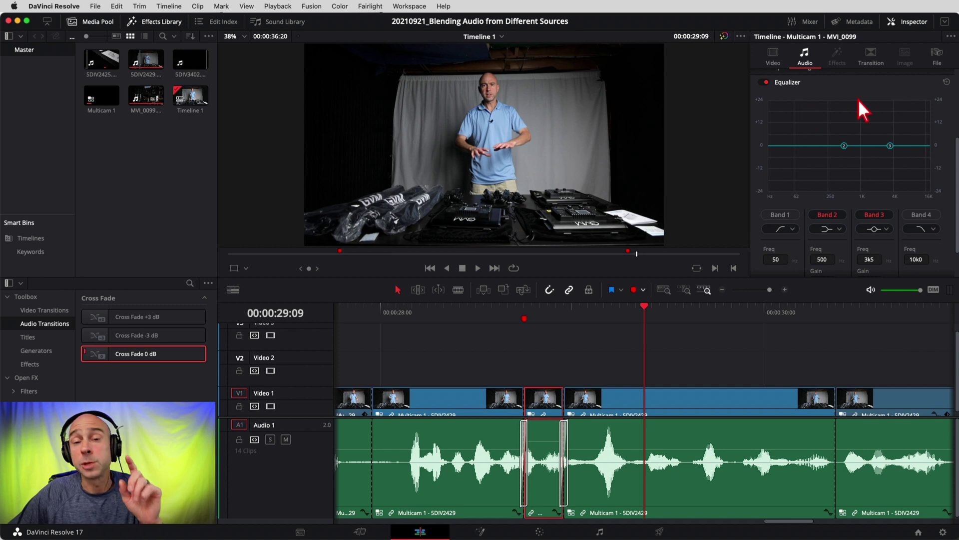
pyautogui.click(918, 216)
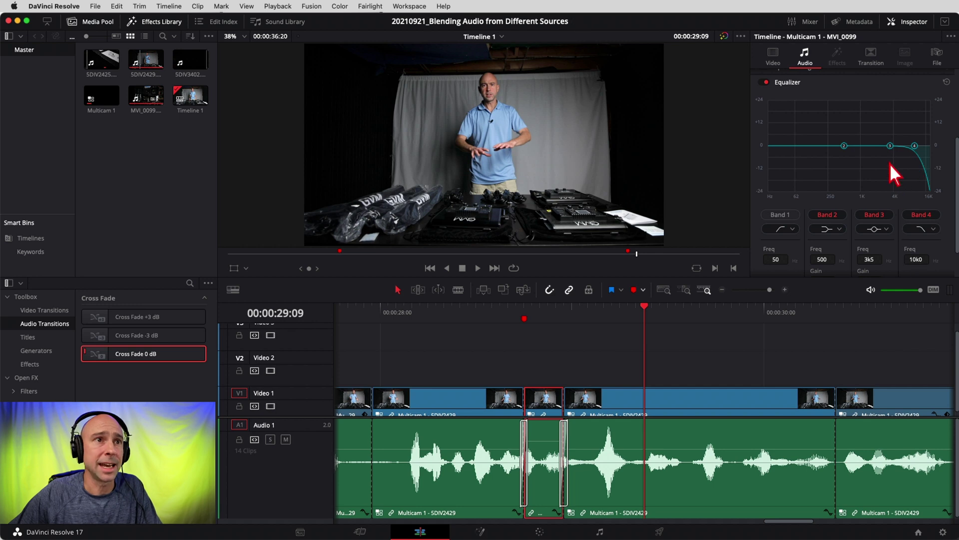
pyautogui.moveTo(890, 146); pyautogui.dragTo(871, 158)
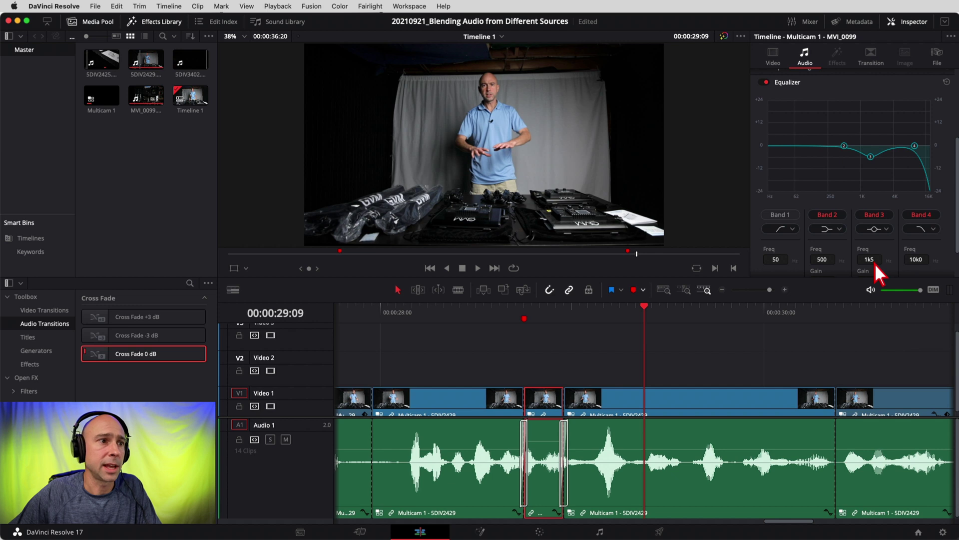
# Play from about 00:00:28:03 across the equalized segment to check how its audio blends
pyautogui.click(403, 319)
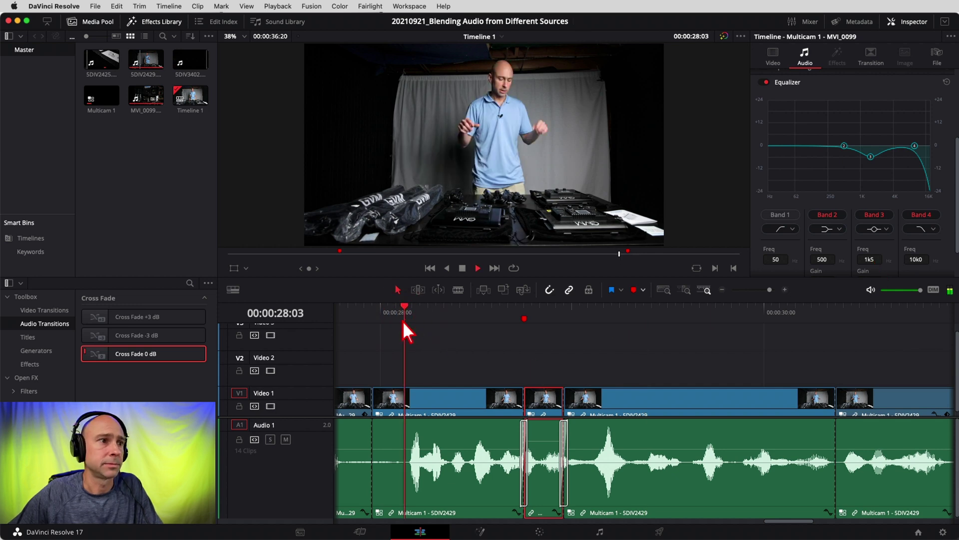
pyautogui.press('space')
pyautogui.click(401, 312)
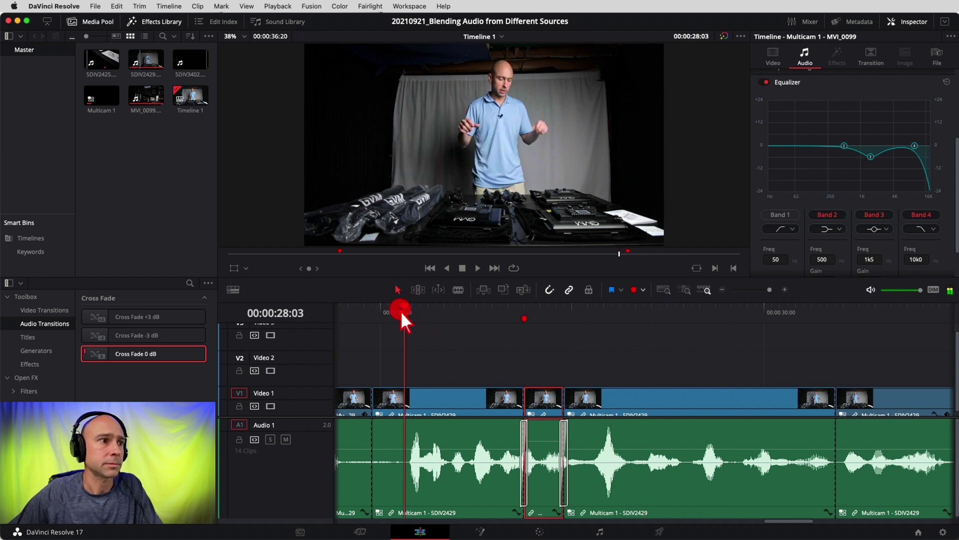